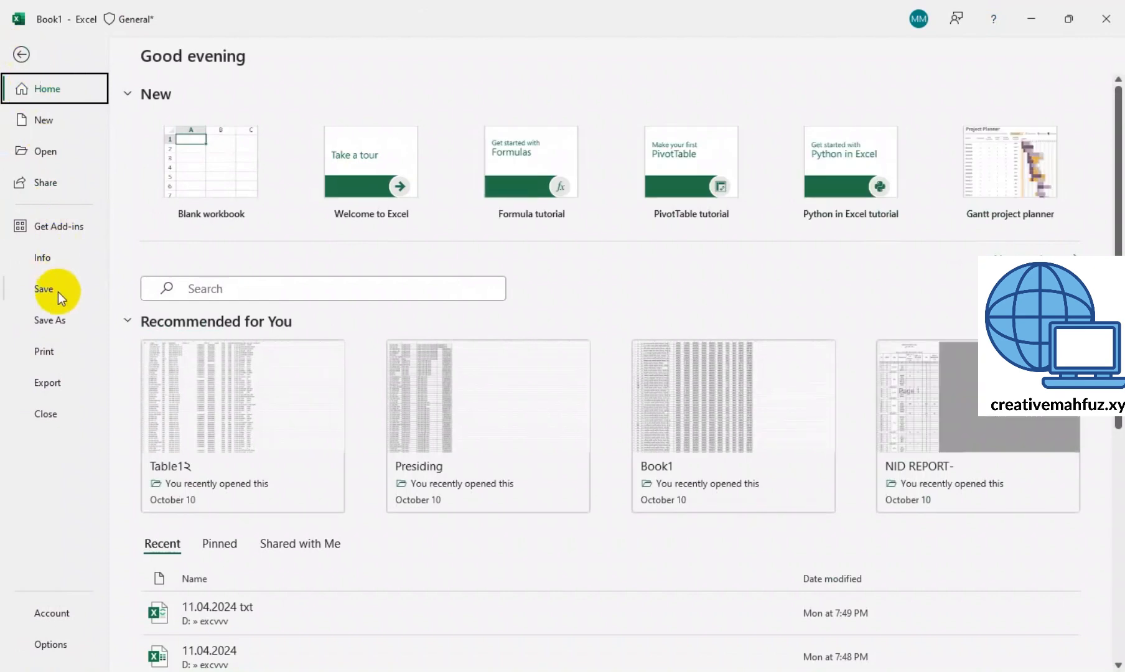
Bring up the Save As dialog for the local Documents folder and show its contents as a list
left_click(51, 288)
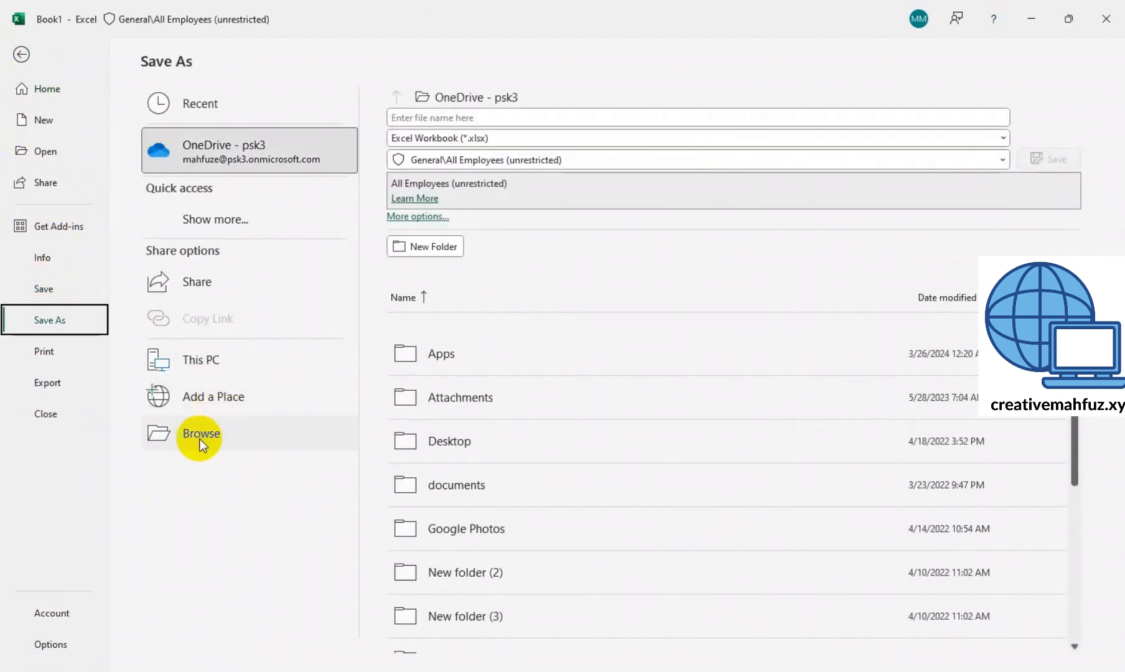
left_click(200, 436)
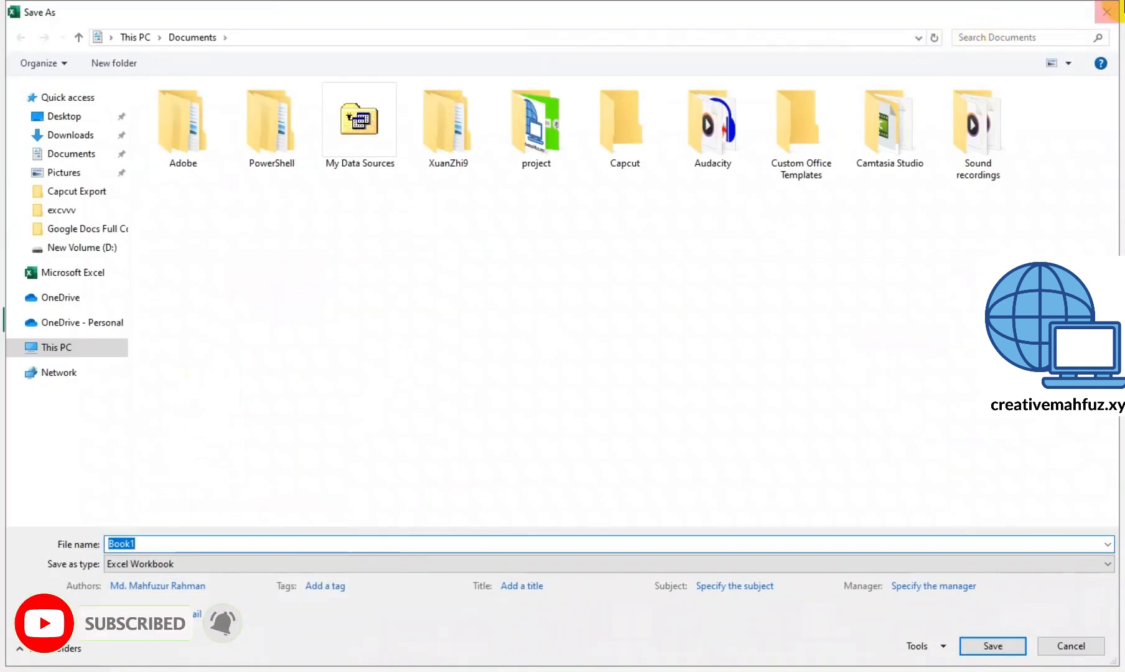
left_click(1067, 63)
left_click_drag(1008, 73, 1004, 142)
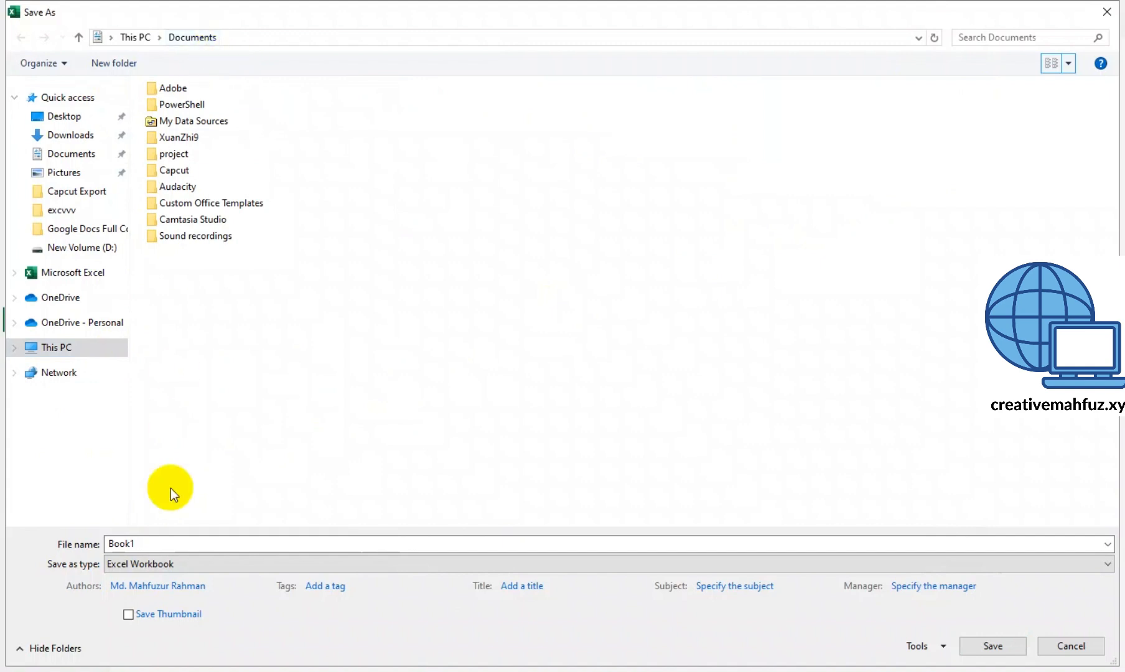
Name the workbook test1 and save it as an Excel Workbook in the Documents folder
double_click(167, 541)
type("t")
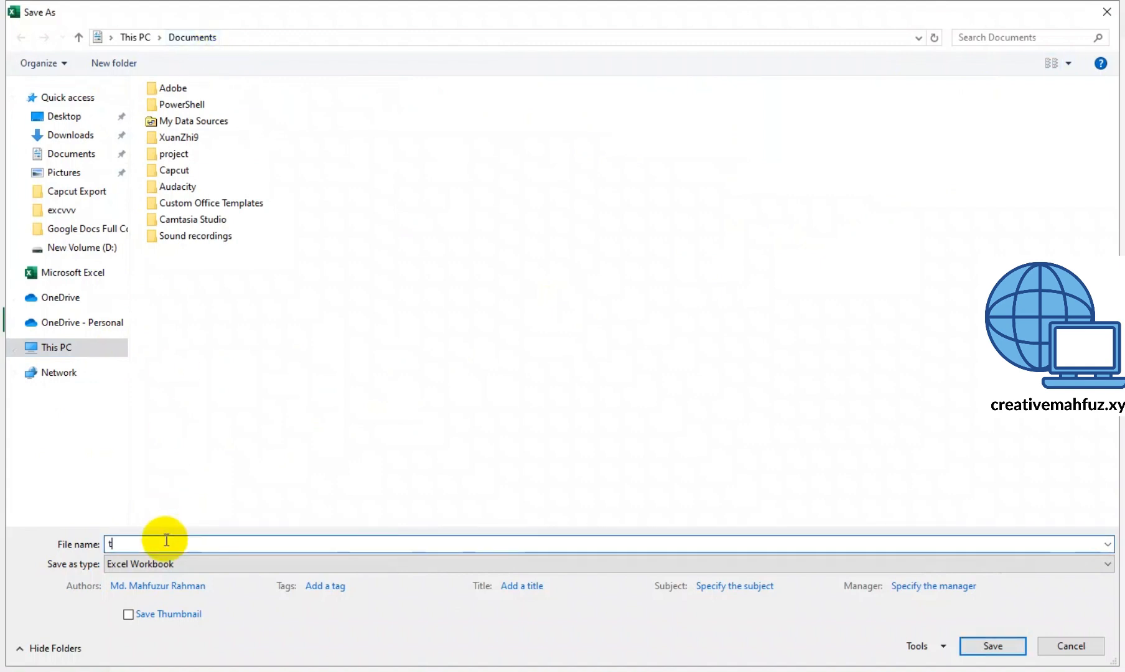
type("st")
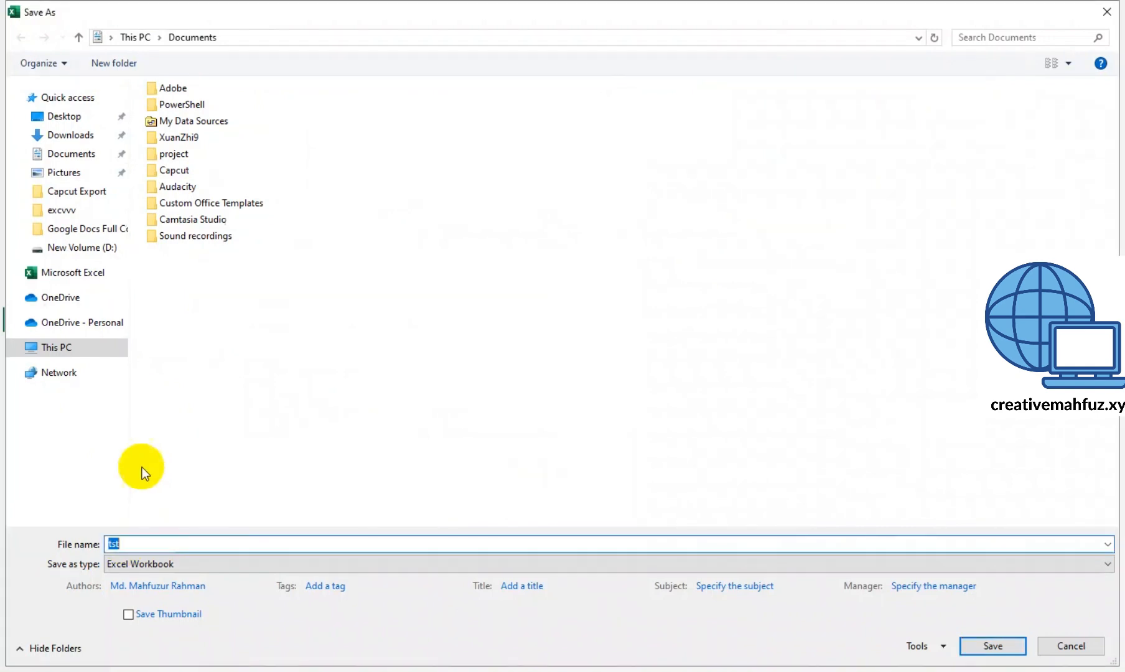
left_click(131, 545)
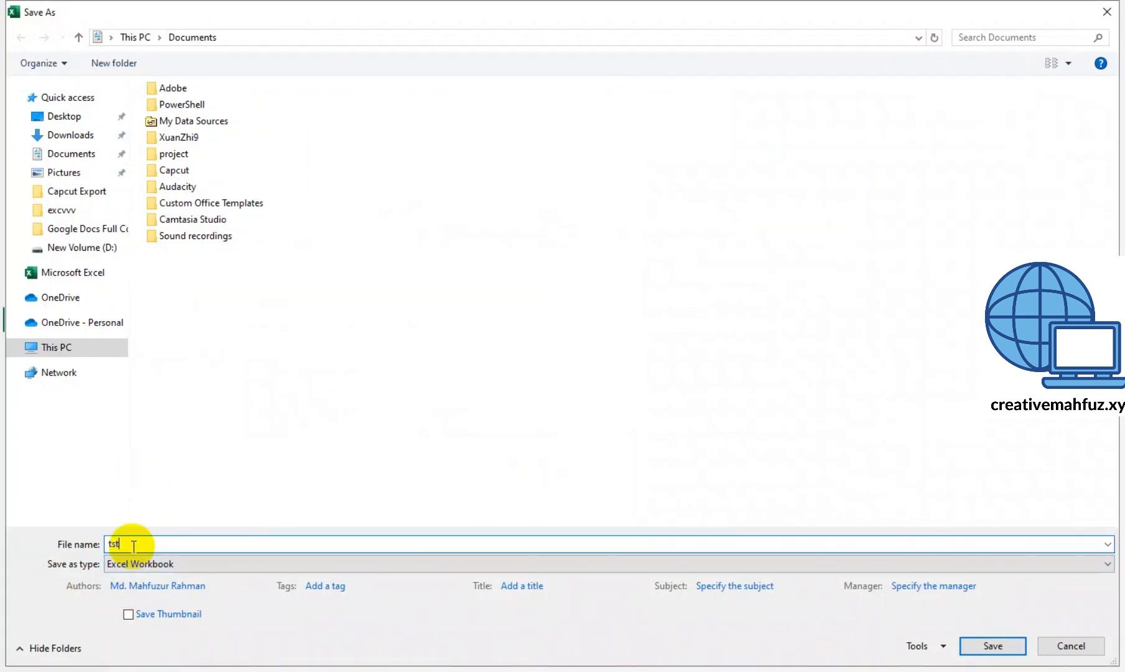
type("1")
key("Left")
key("Left")
key("Left")
type("2")
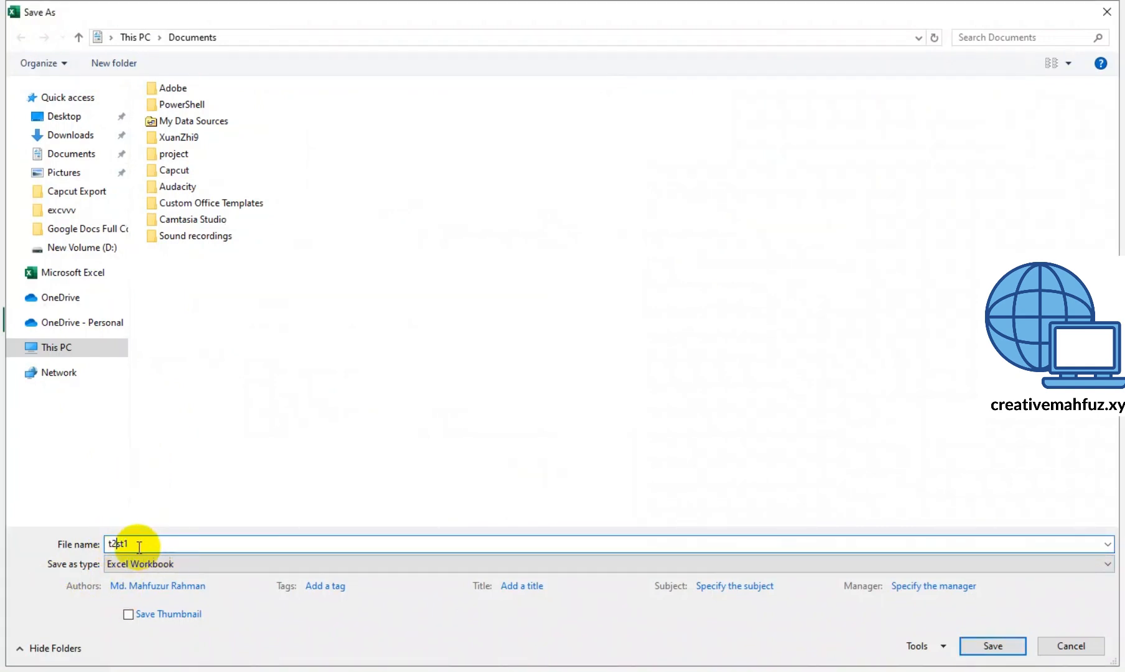
key("BackSpace")
type("e")
left_click(974, 647)
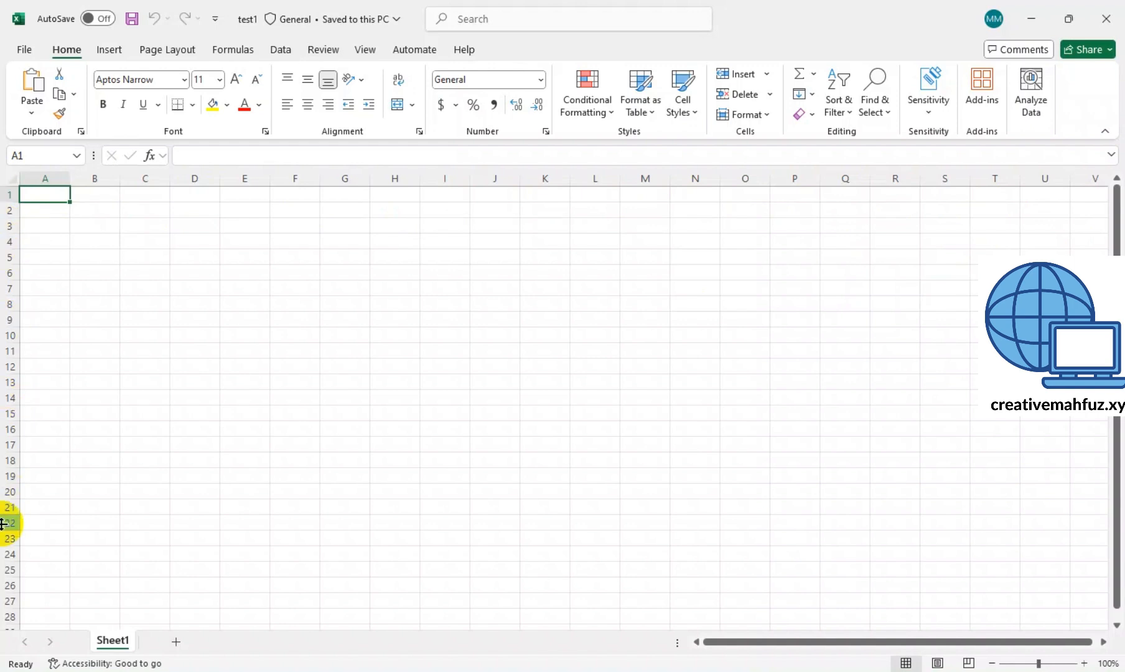
scroll(8, 519, "down", 9)
scroll(10, 585, "up", 9)
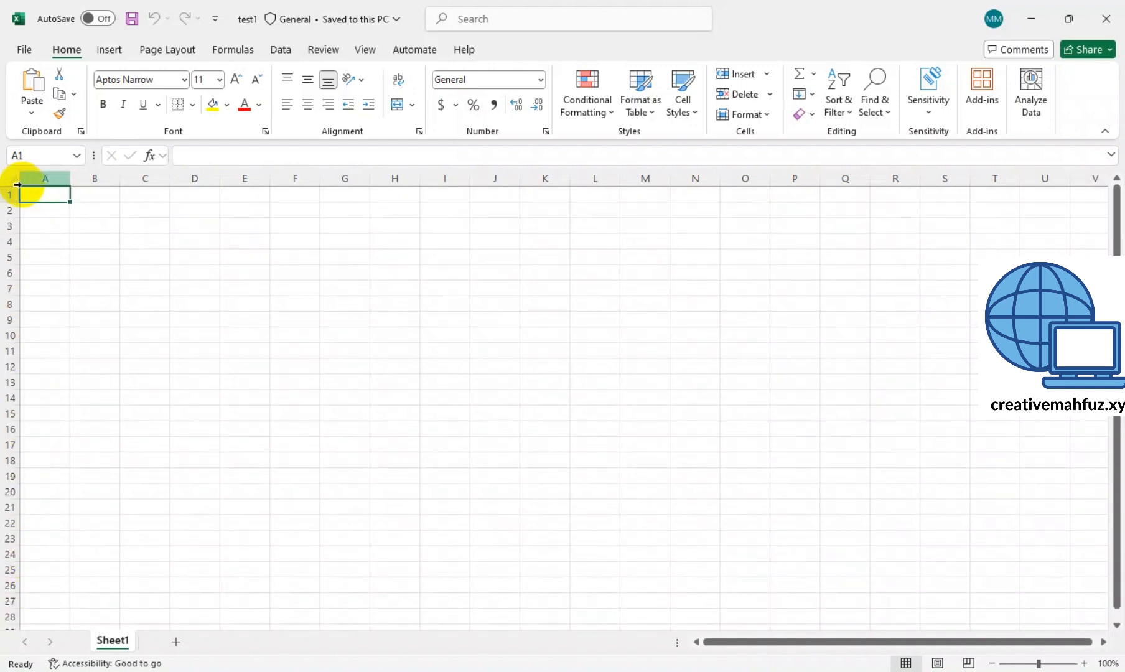
left_click(37, 176)
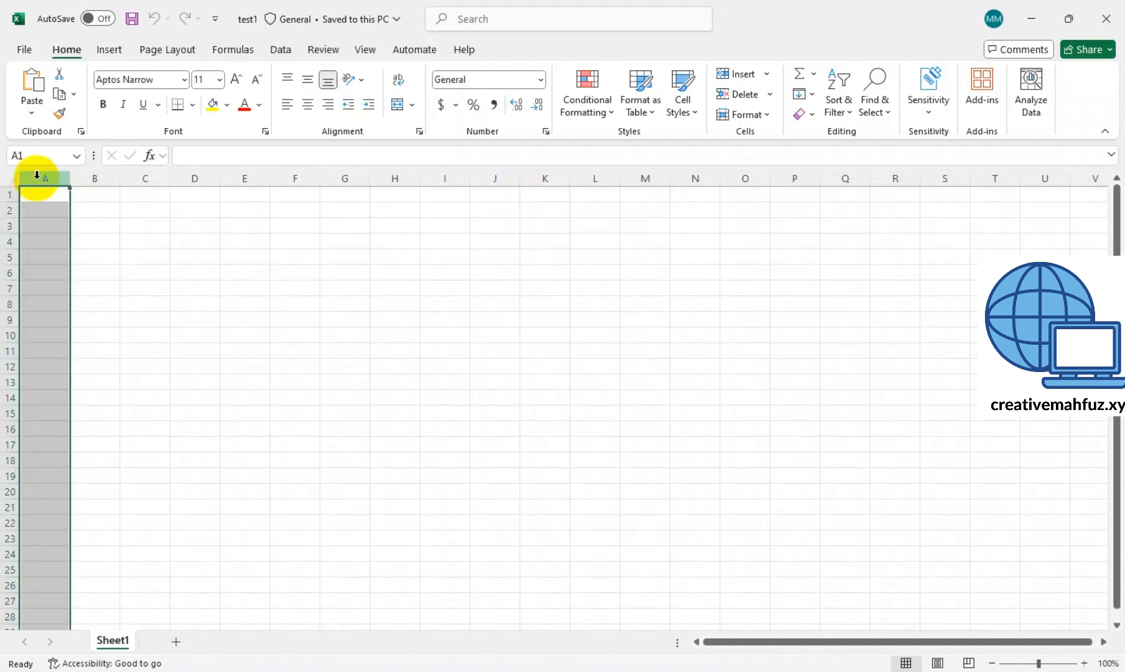
left_click(6, 195)
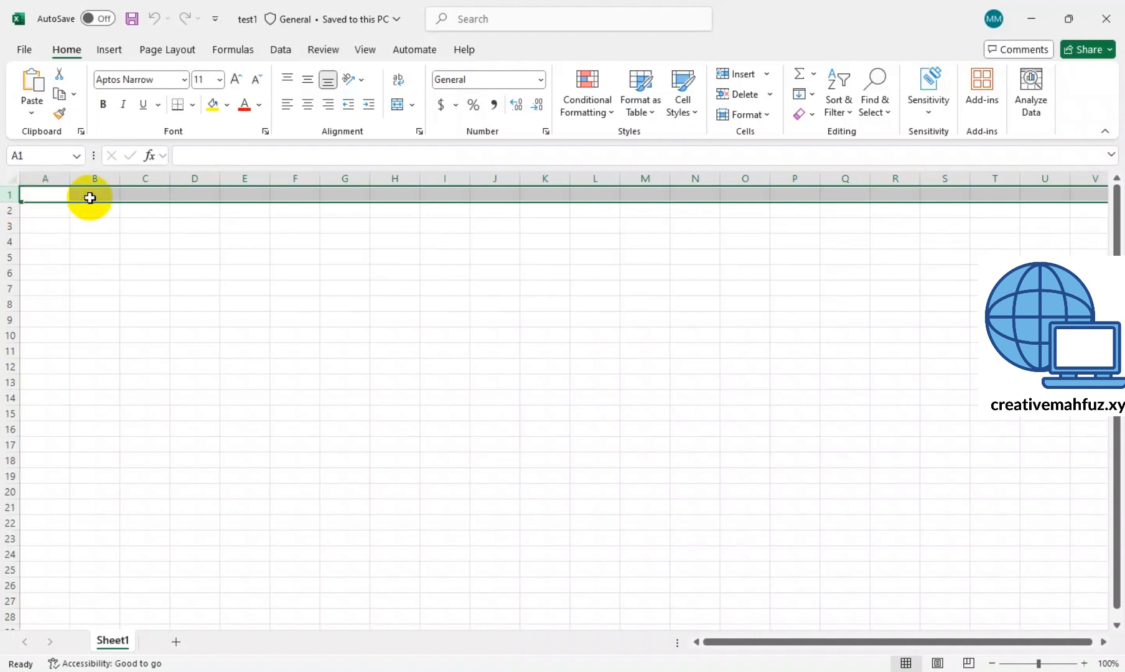
left_click(53, 197)
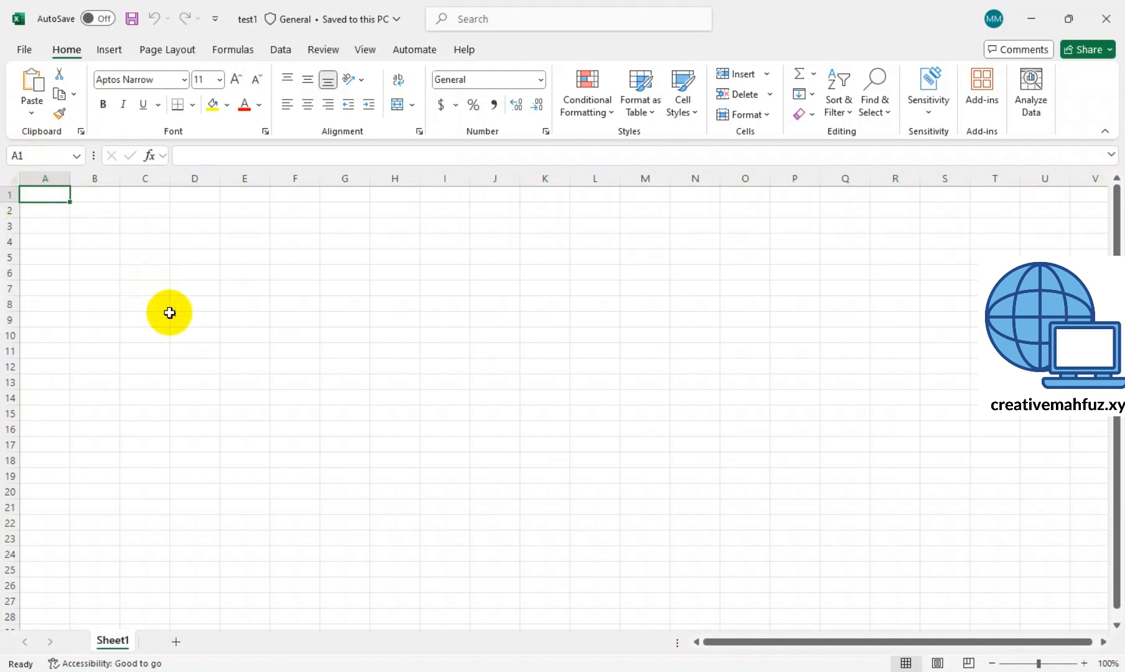
left_click(206, 319)
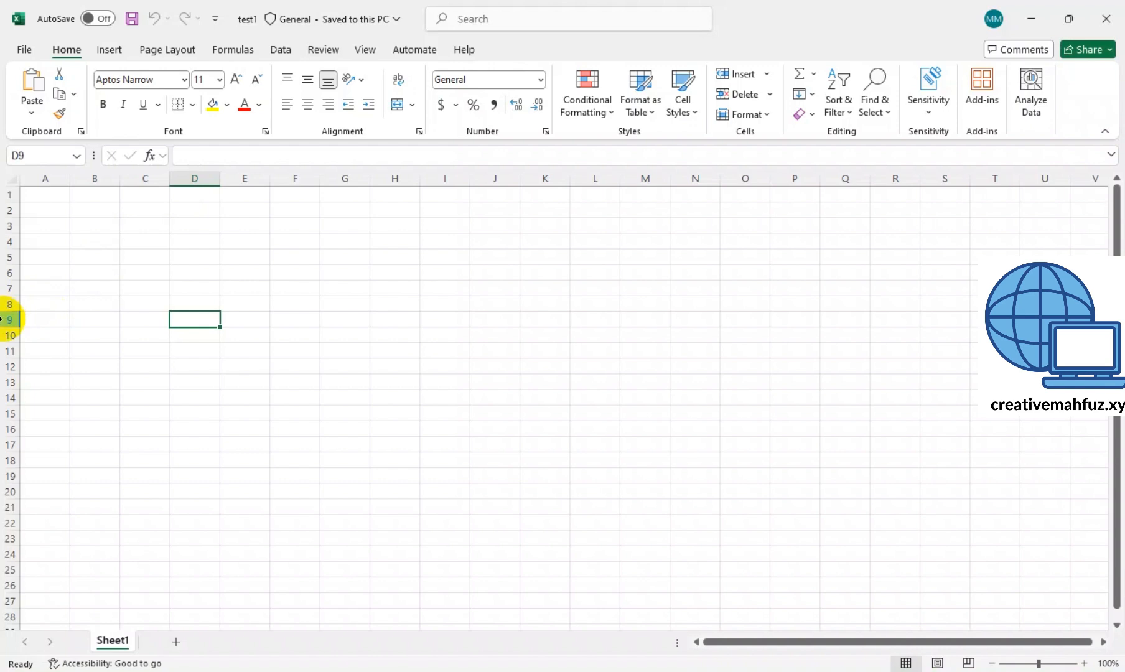
Enter the column headings sl in cell A1 and name in cell B1
left_click(33, 191)
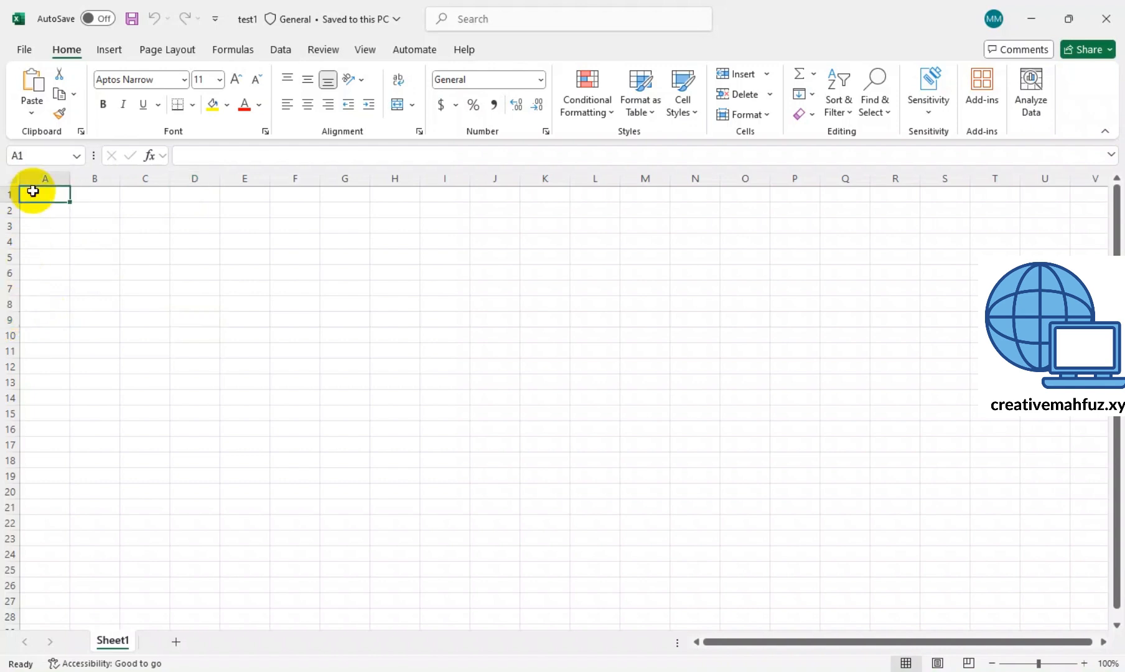
type("al")
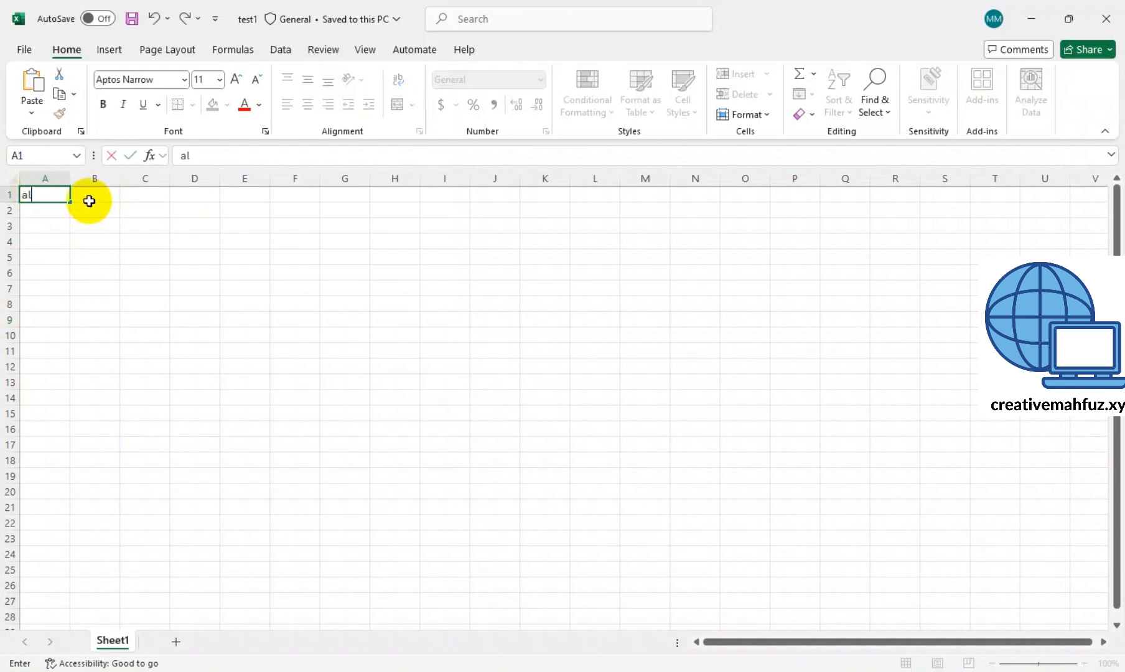
left_click_drag(45, 196, 2, 189)
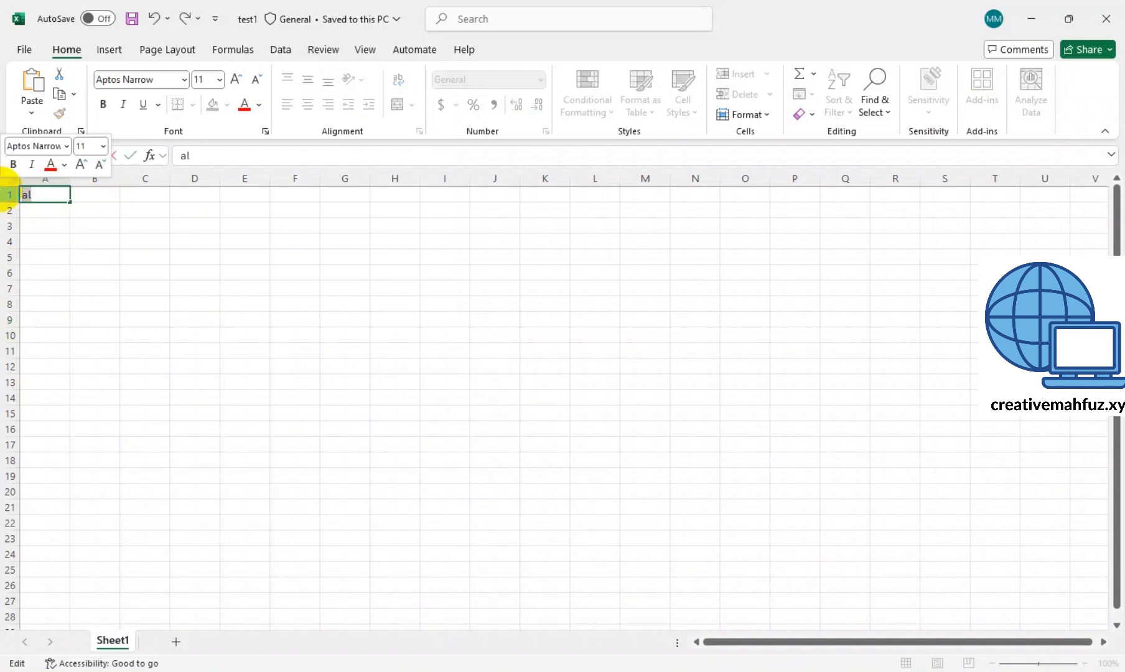
type("sl")
left_click(103, 198)
type("n")
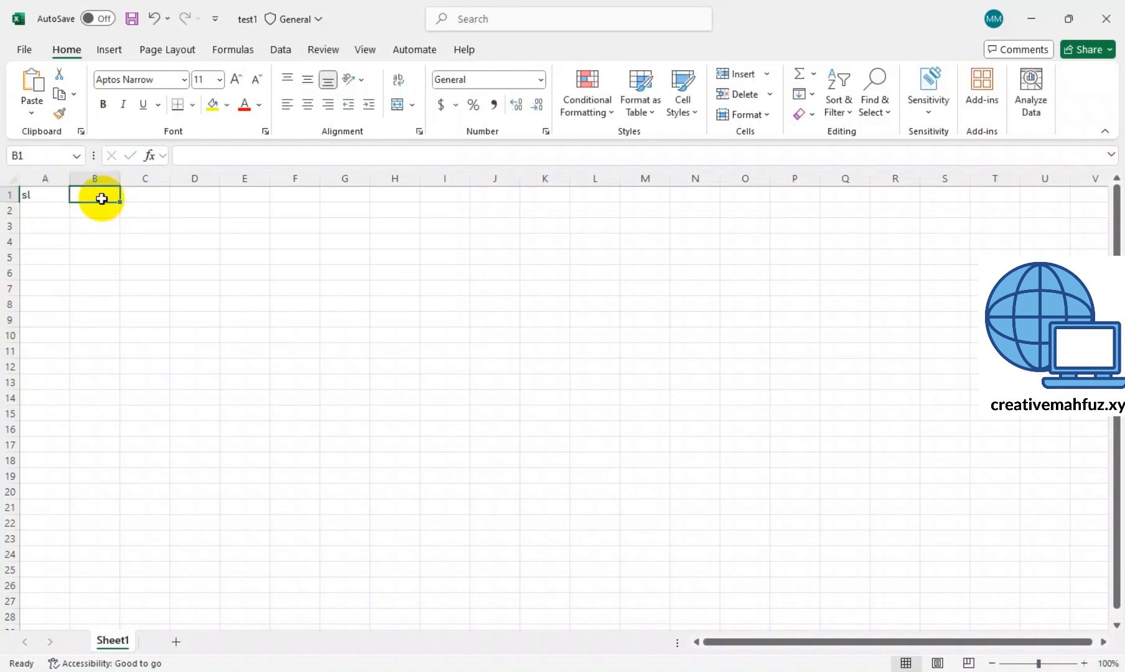
type("ame")
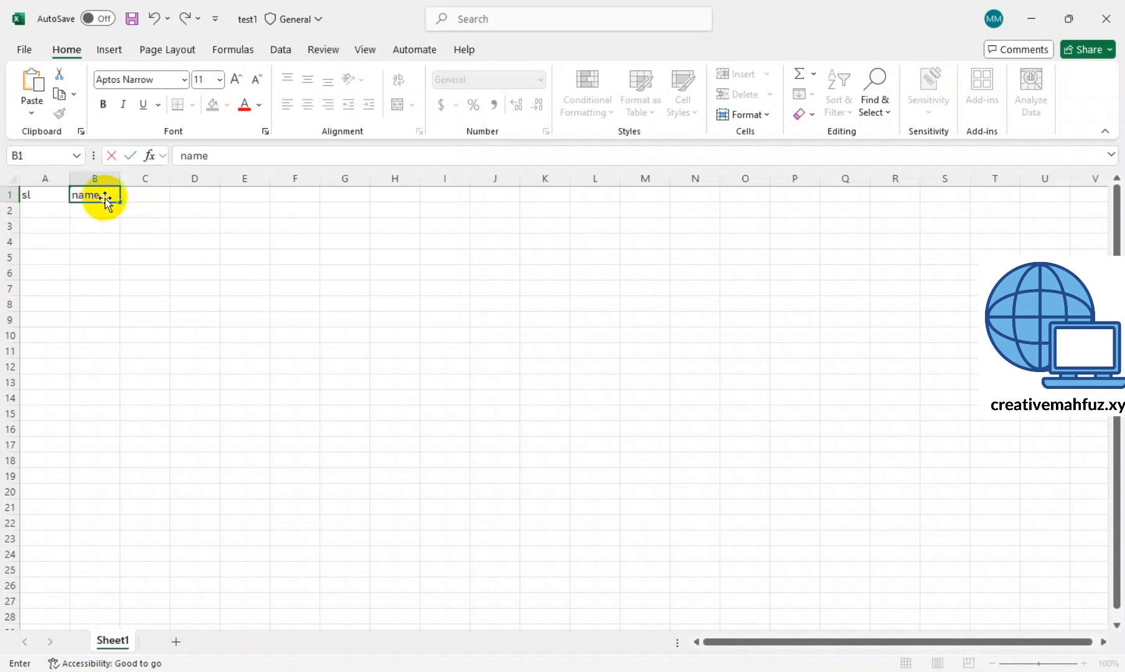
Enter the column heading address in lowercase in cell C1
left_click(159, 196)
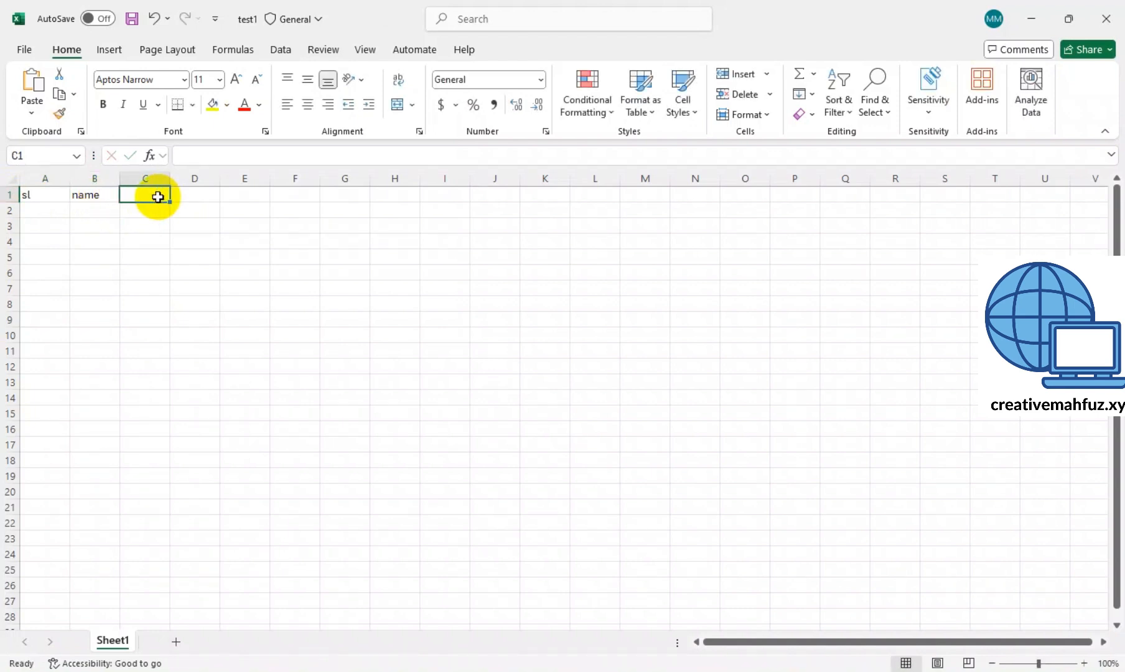
type("ADD")
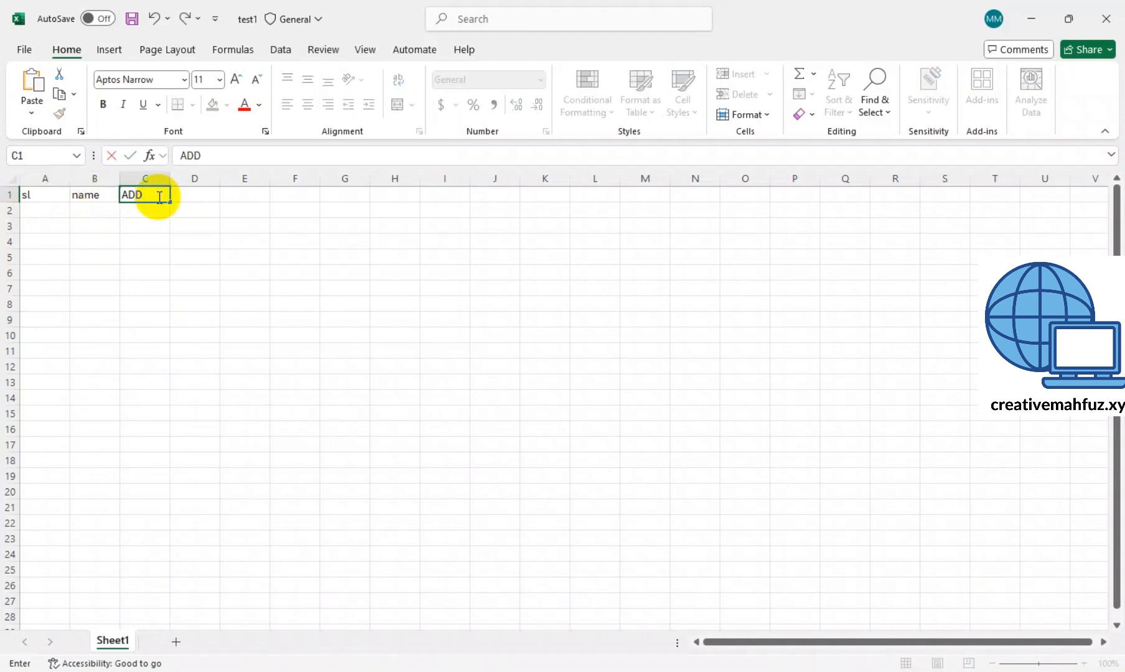
left_click_drag(159, 197, 111, 196)
type("add")
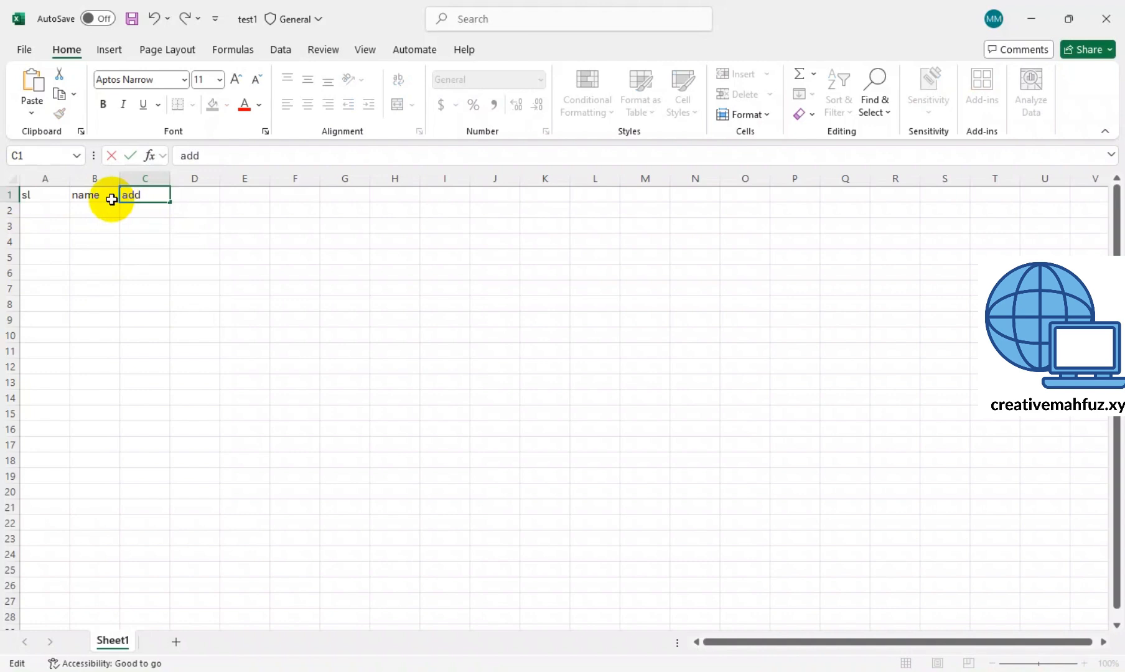
type("ress")
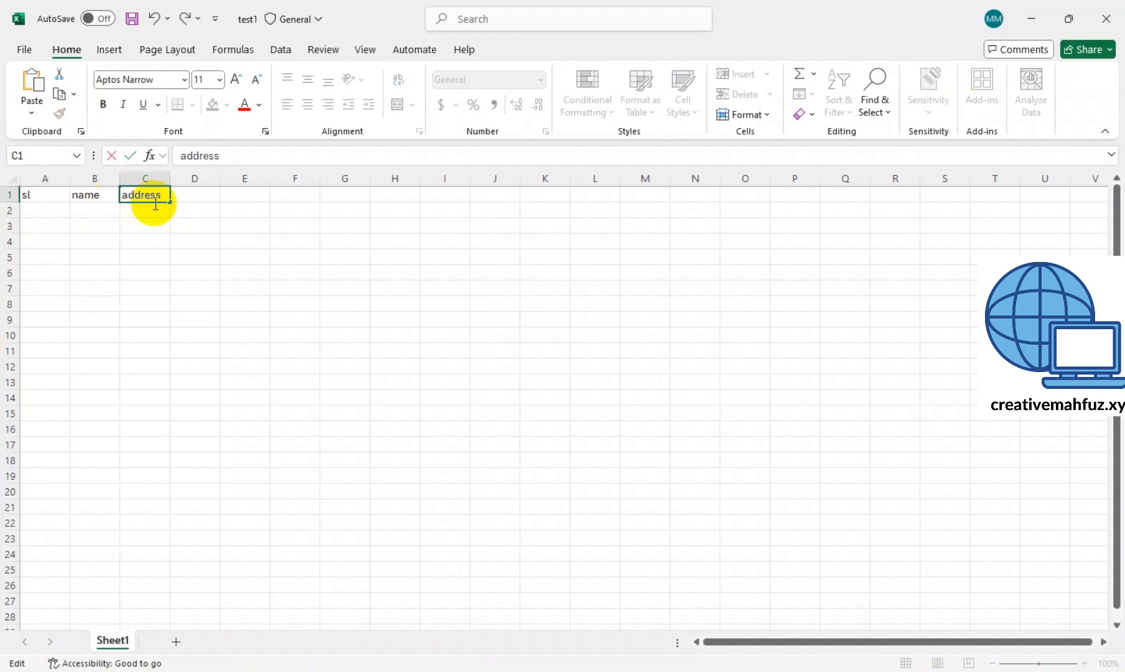
left_click(193, 192)
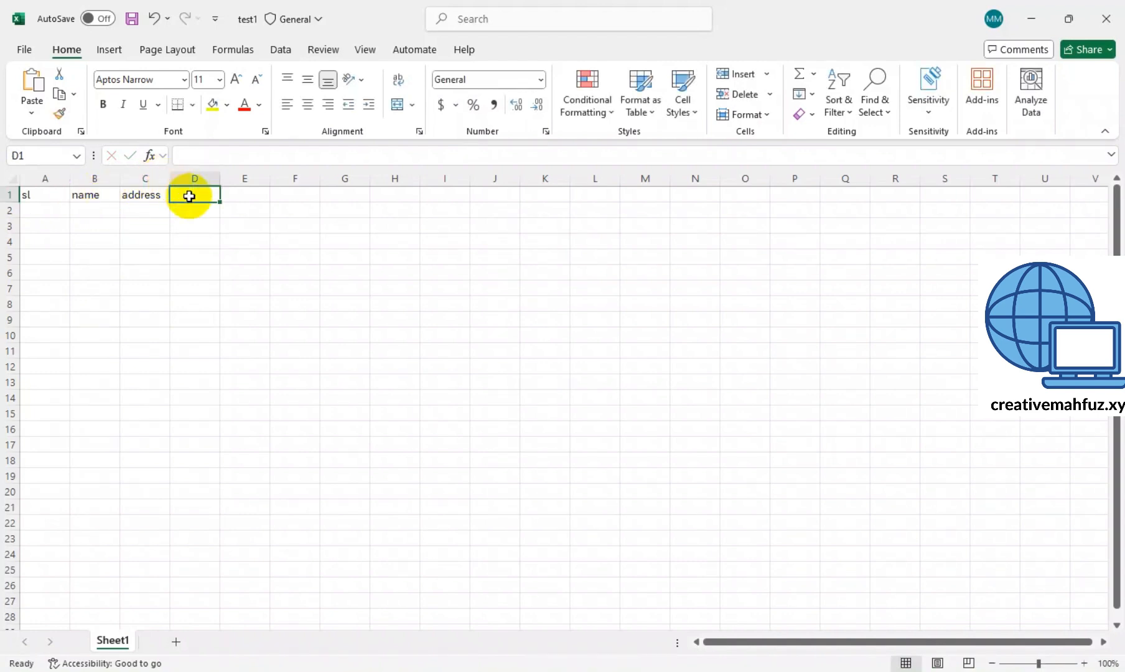
Widen columns B and C slightly and save the workbook
left_click_drag(51, 194, 179, 196)
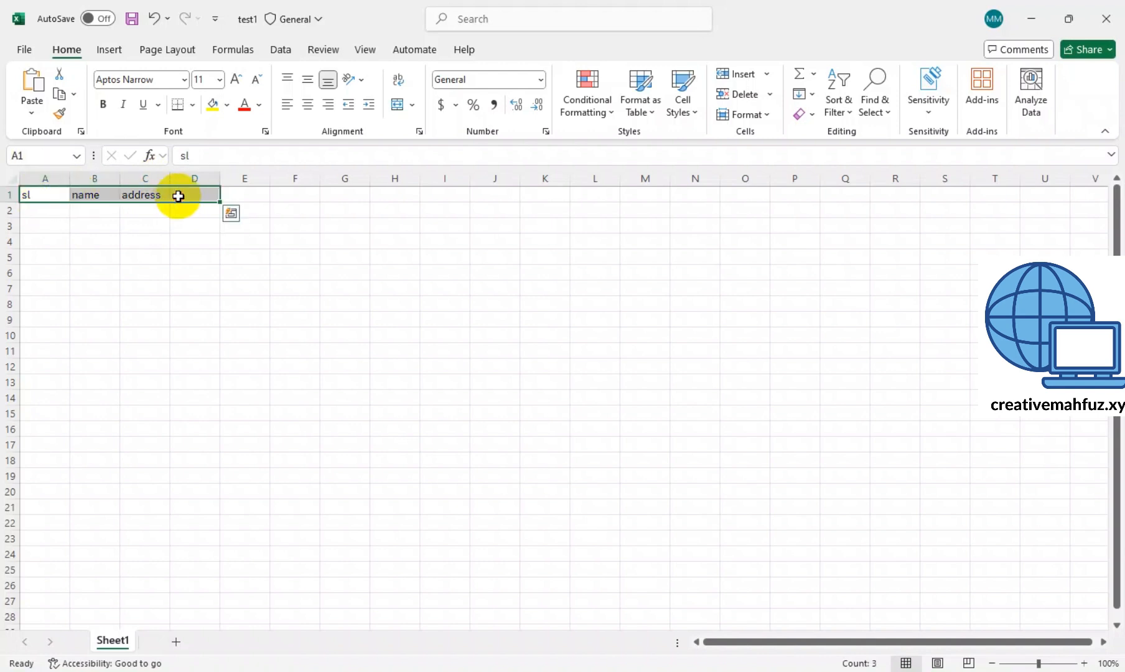
left_click(153, 194)
left_click_drag(169, 179, 142, 179)
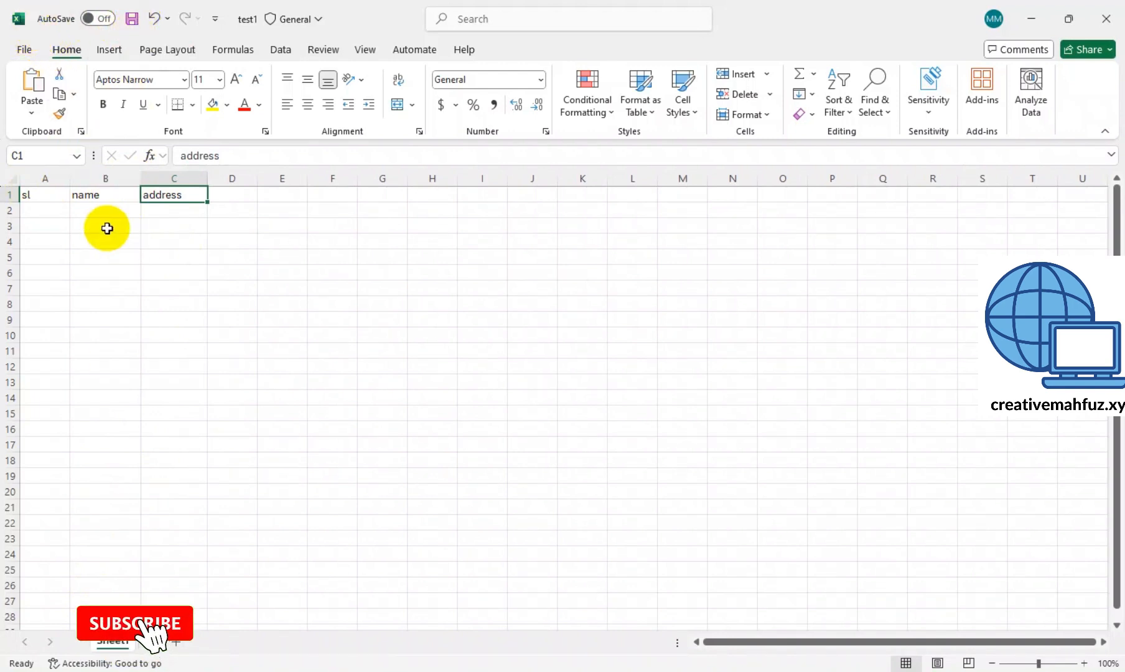
left_click(132, 19)
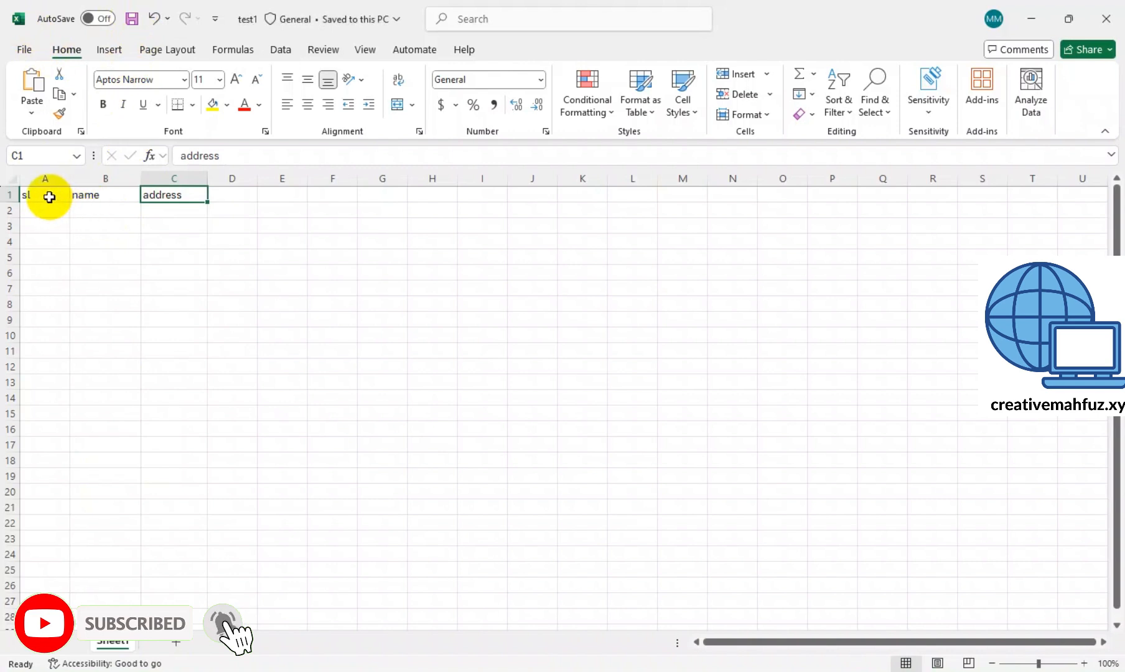
Fill row 2 with serial number 1, the first person's name and the address dhaka
left_click_drag(29, 193, 259, 198)
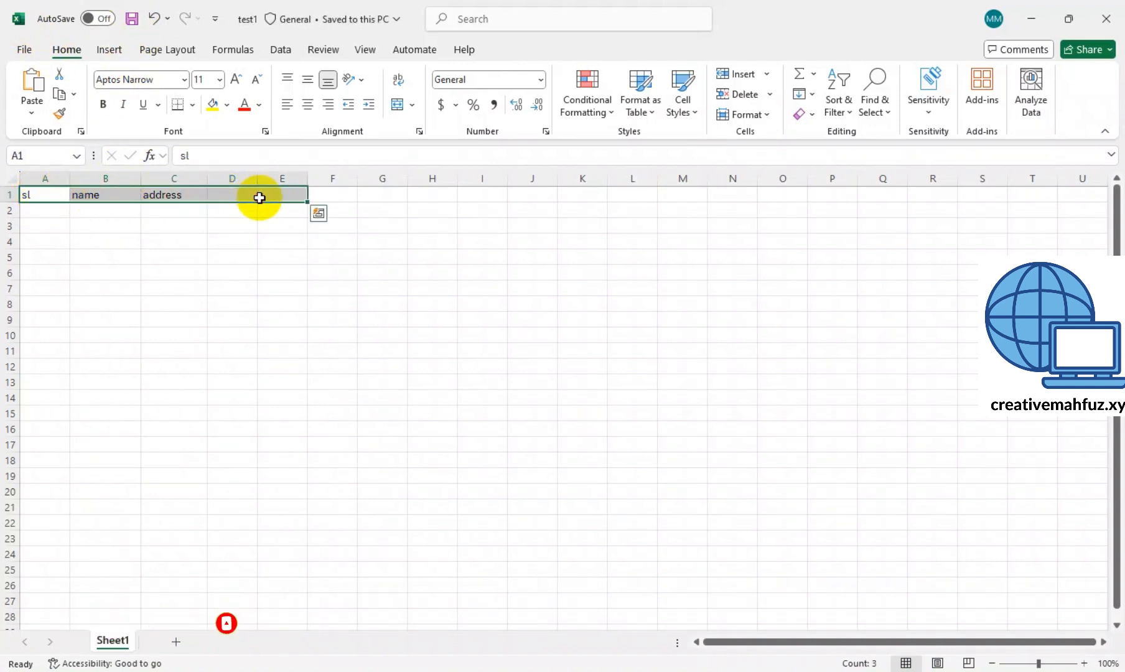
left_click(260, 197)
left_click(35, 210)
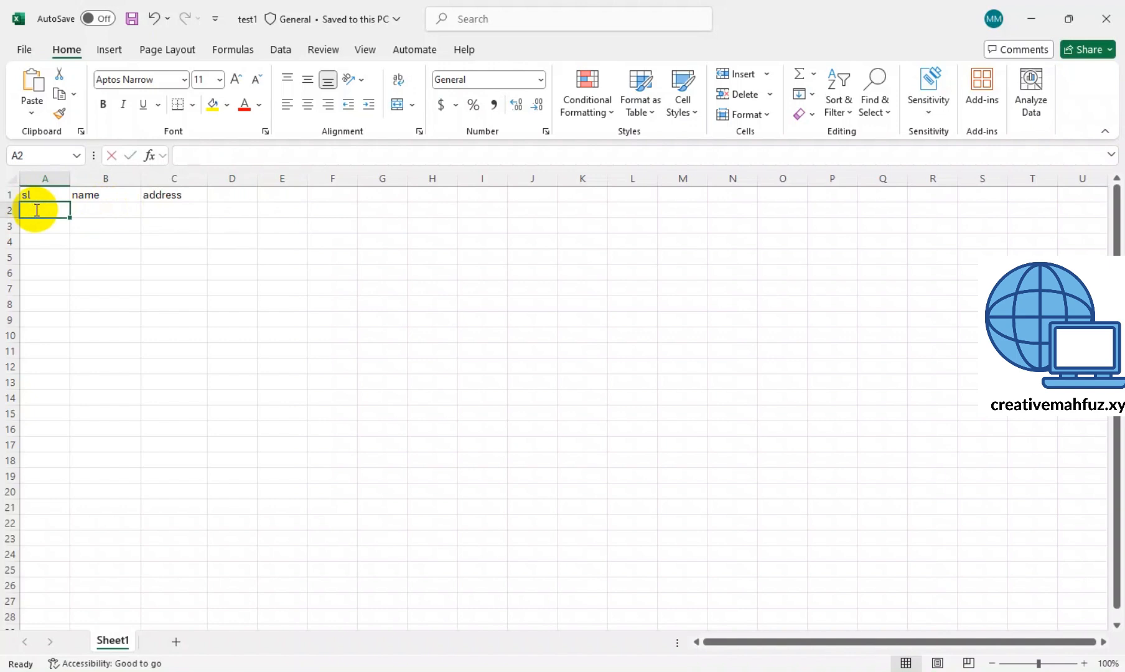
type("1")
left_click(96, 206)
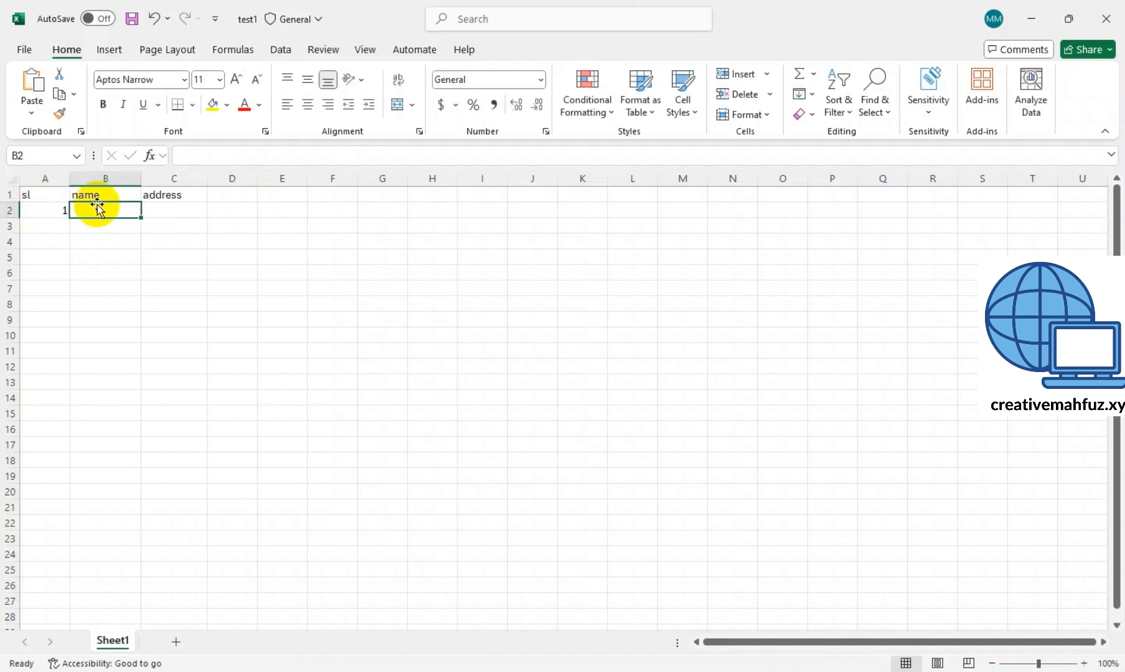
type("mahfu")
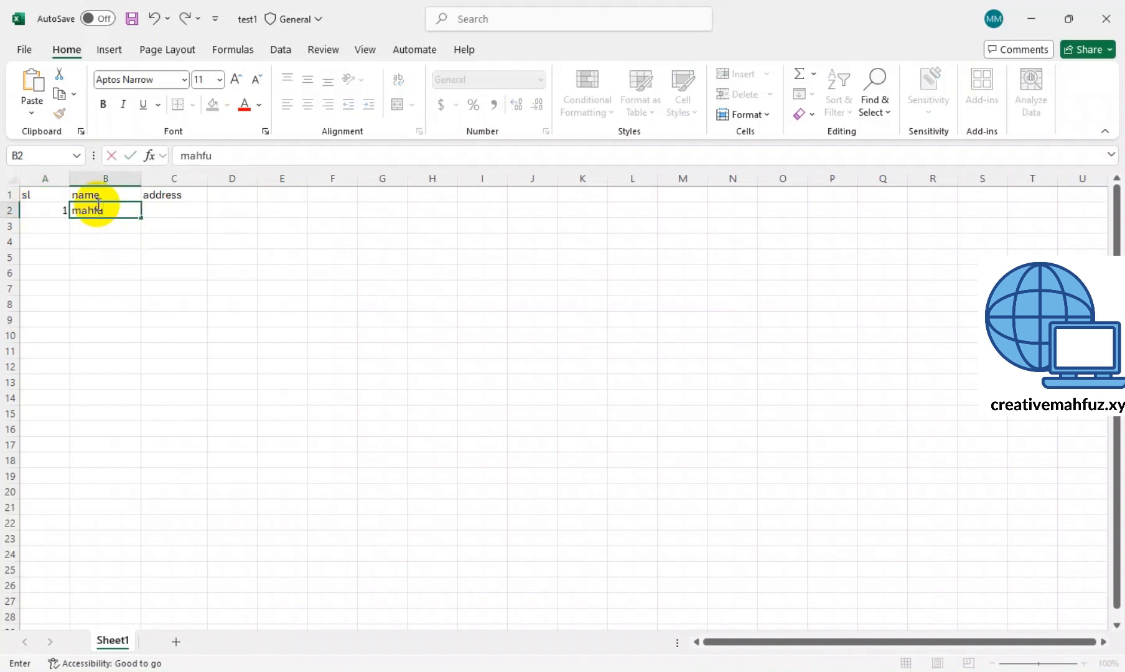
type("z")
left_click(178, 213)
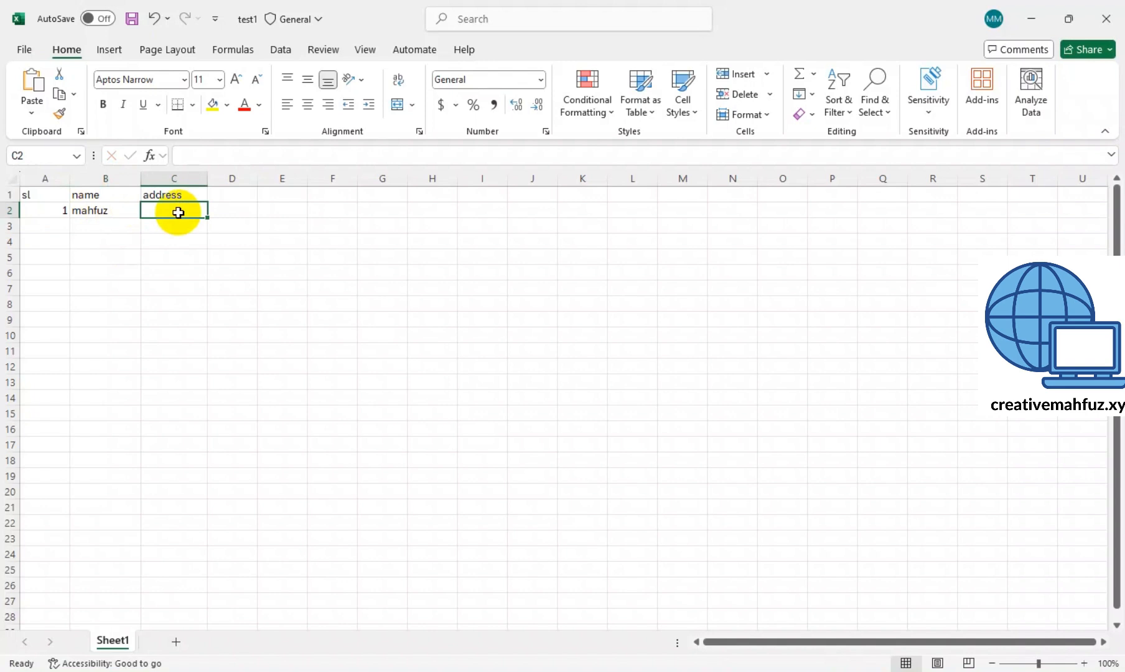
type("dhaka")
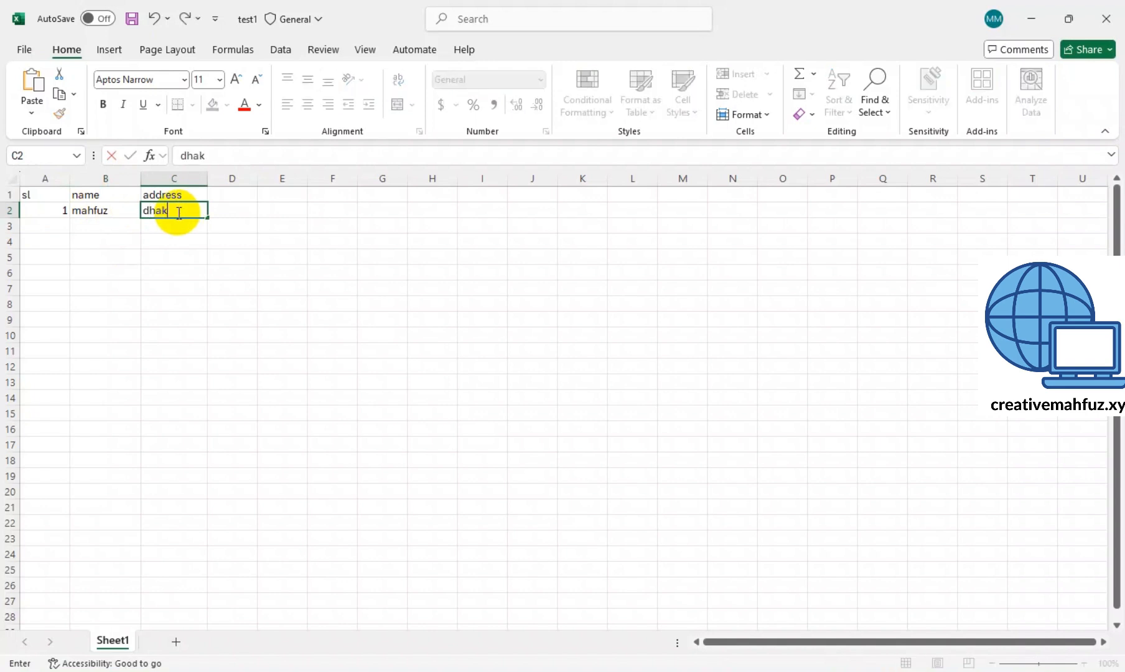
Fill row 3 with serial number 2, the second person's name and the address kustia, and save the workbook
left_click(38, 225)
type("2")
left_click(95, 228)
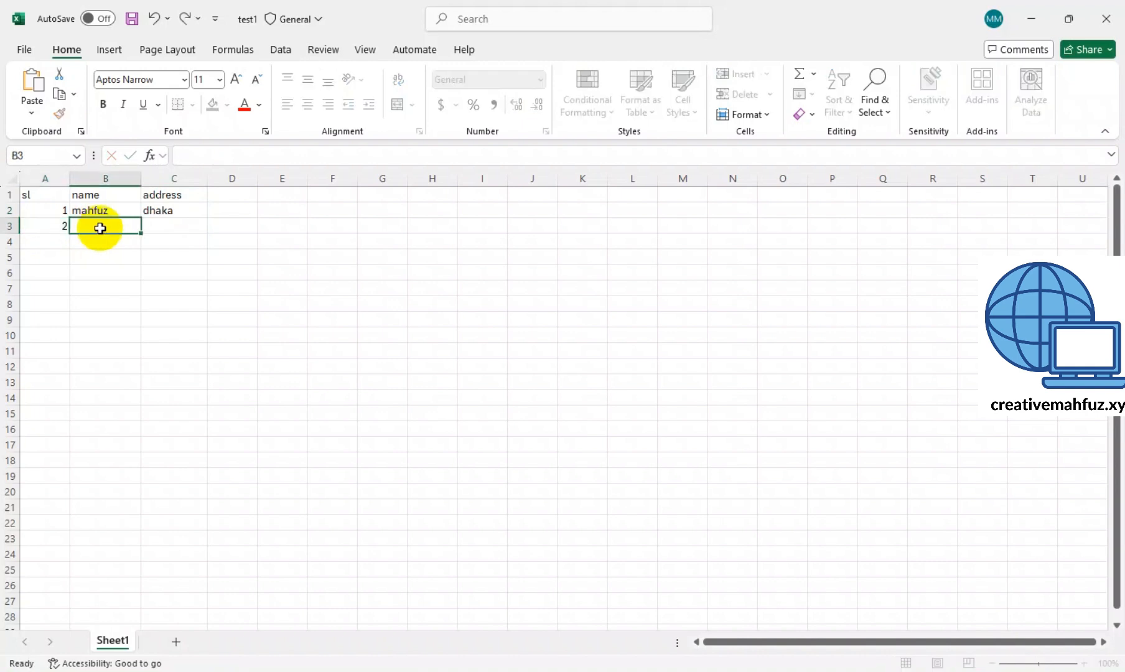
type("rafik")
left_click(174, 225)
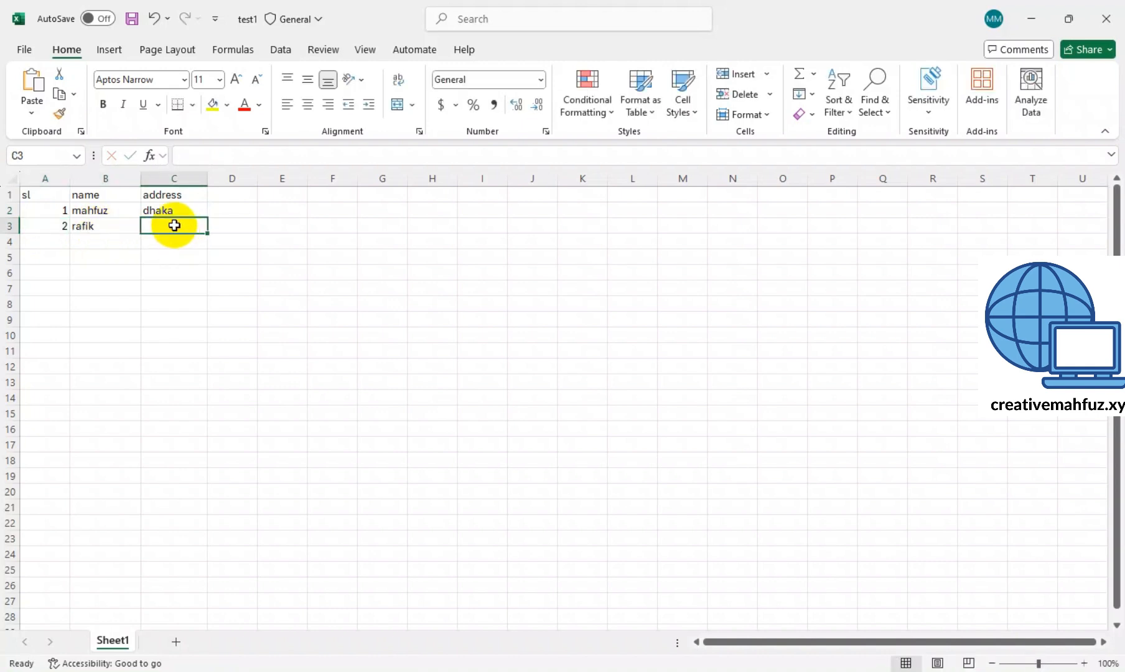
type("kust")
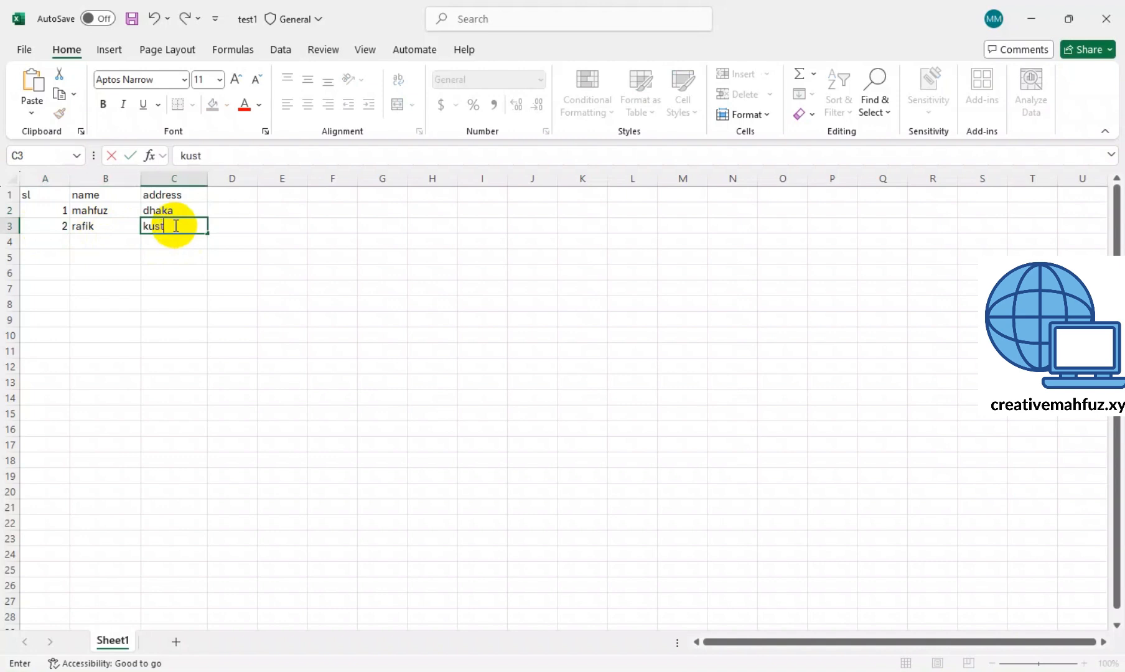
type("ia")
left_click(242, 226)
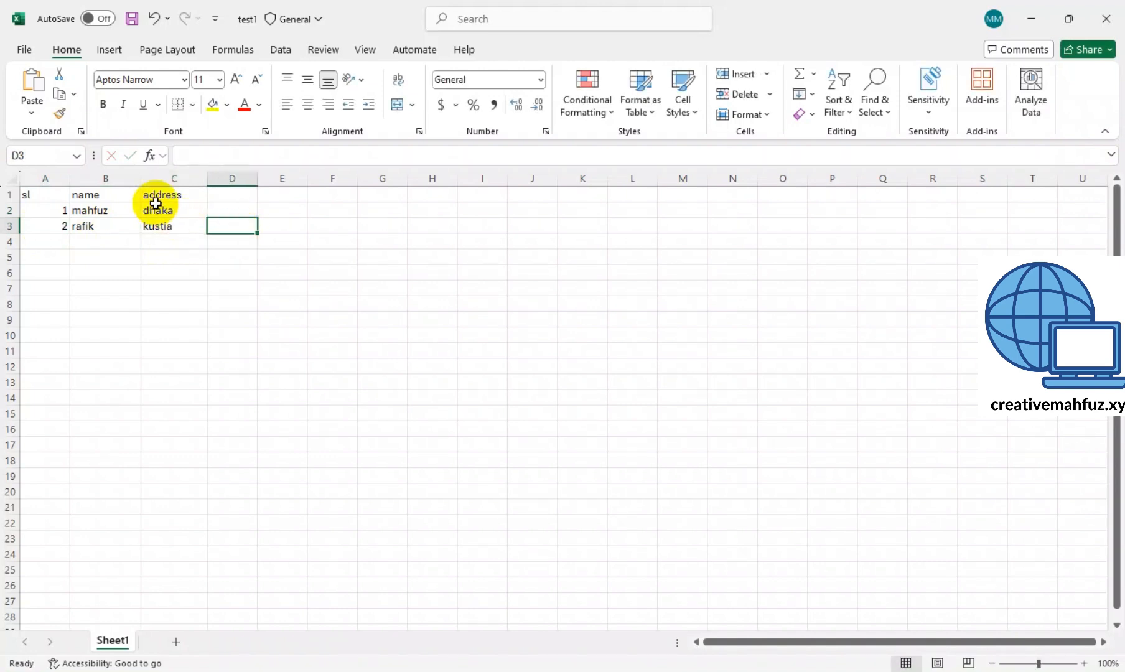
left_click(132, 20)
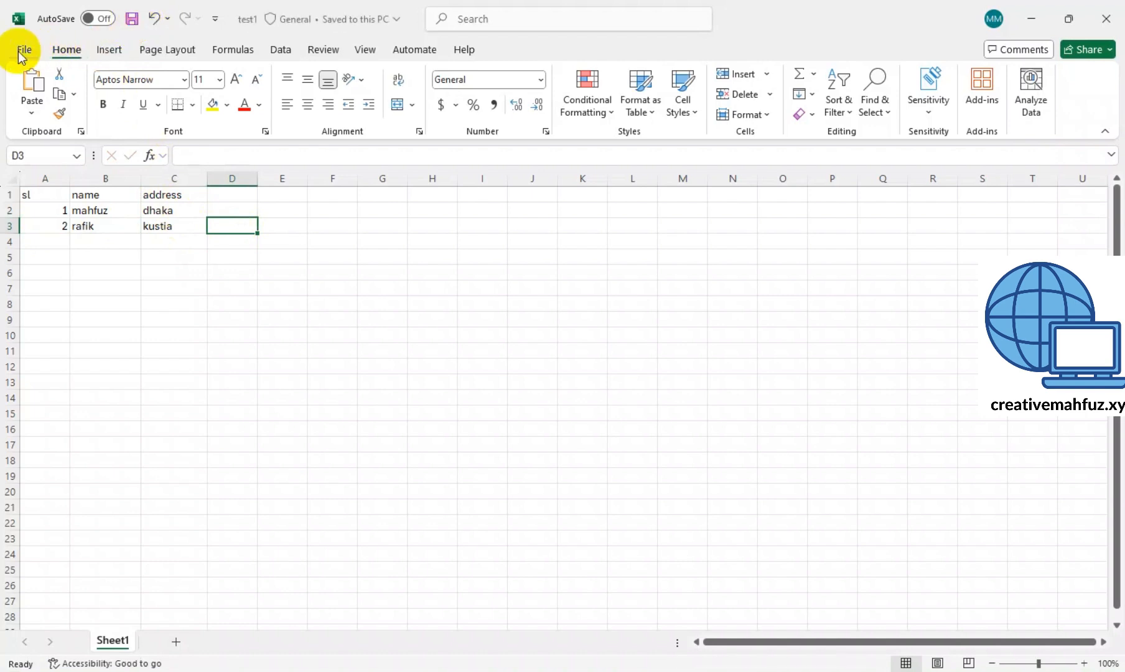
Fill row 4 with serial number 3, the third person's name and the address kustia
left_click(65, 241)
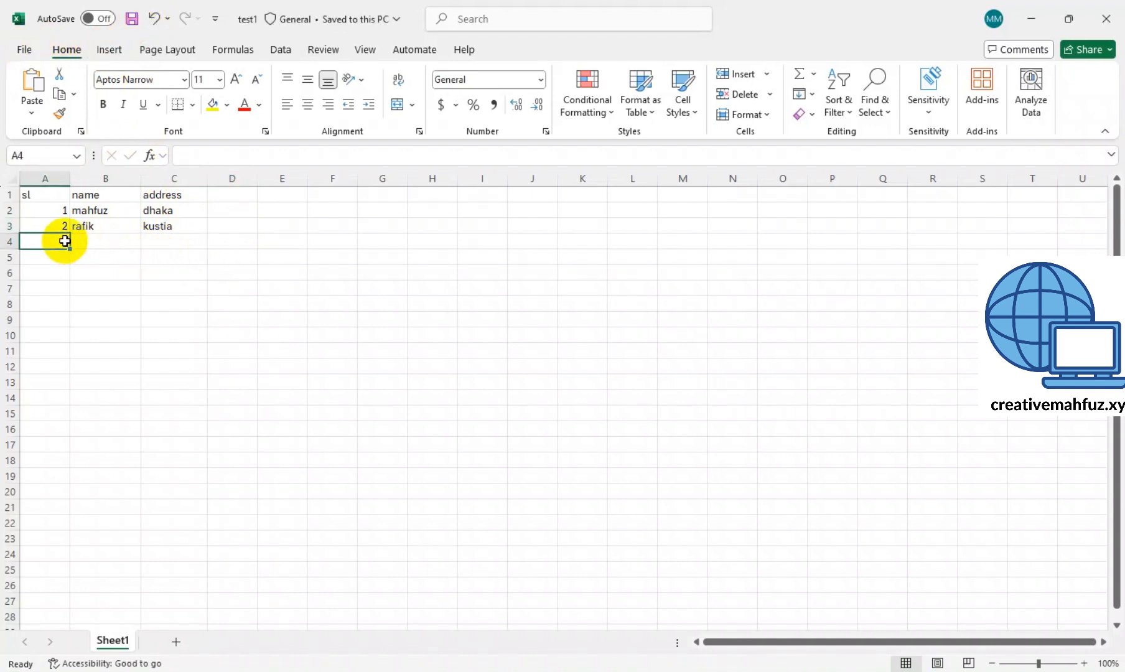
type("3")
left_click(126, 244)
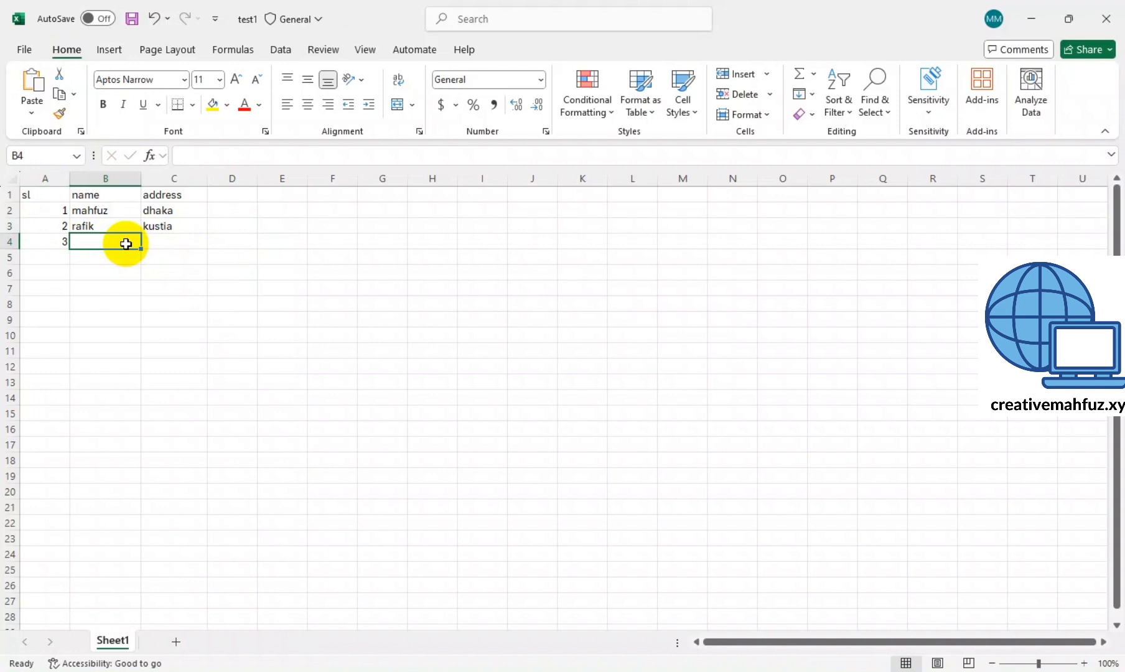
type("rahim")
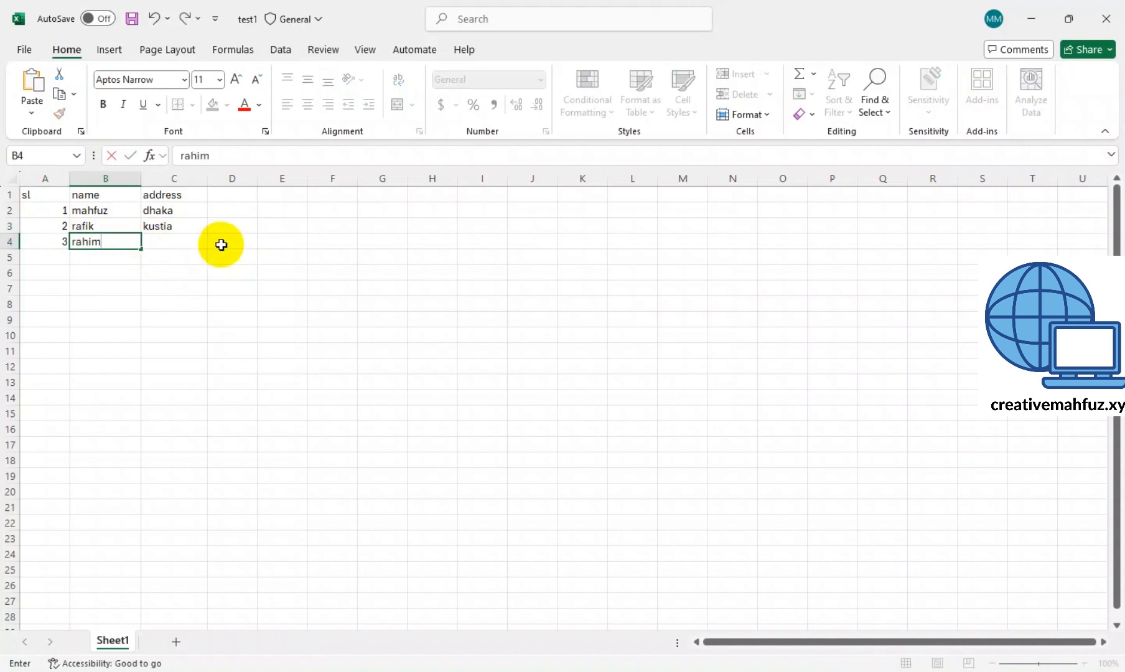
left_click(169, 239)
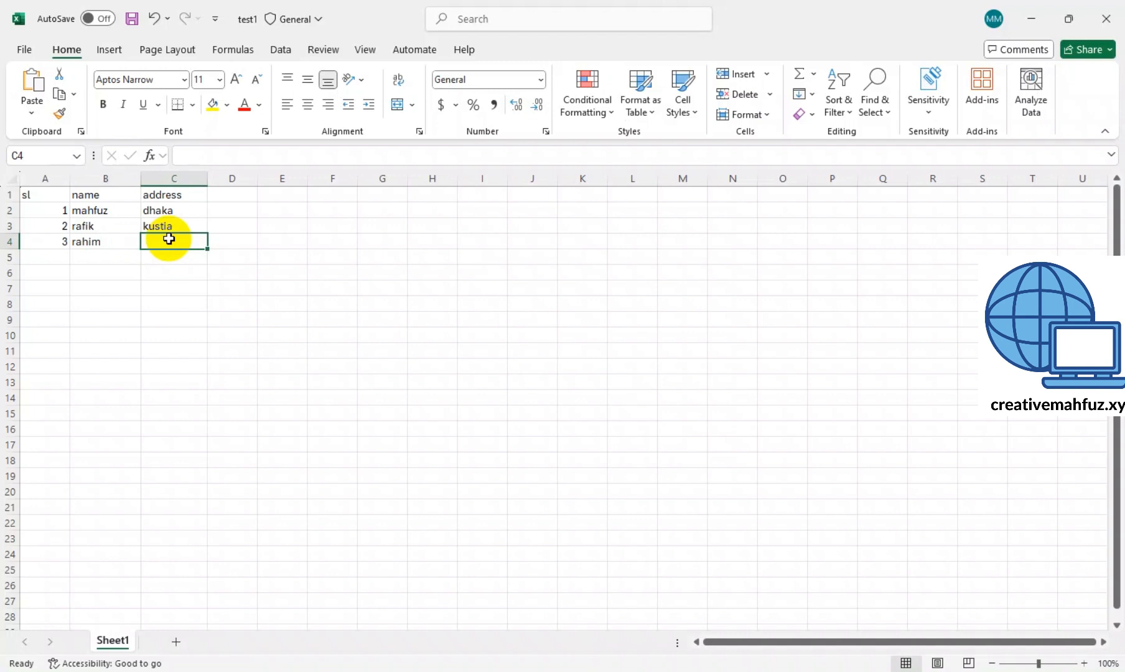
type("kustia")
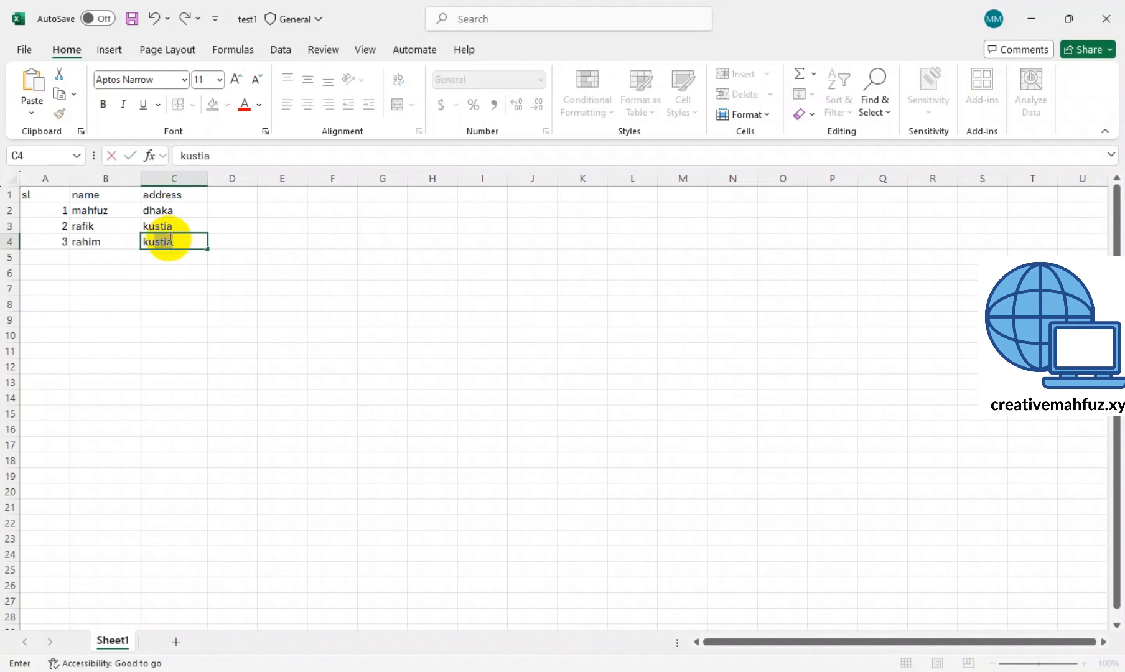
left_click(240, 244)
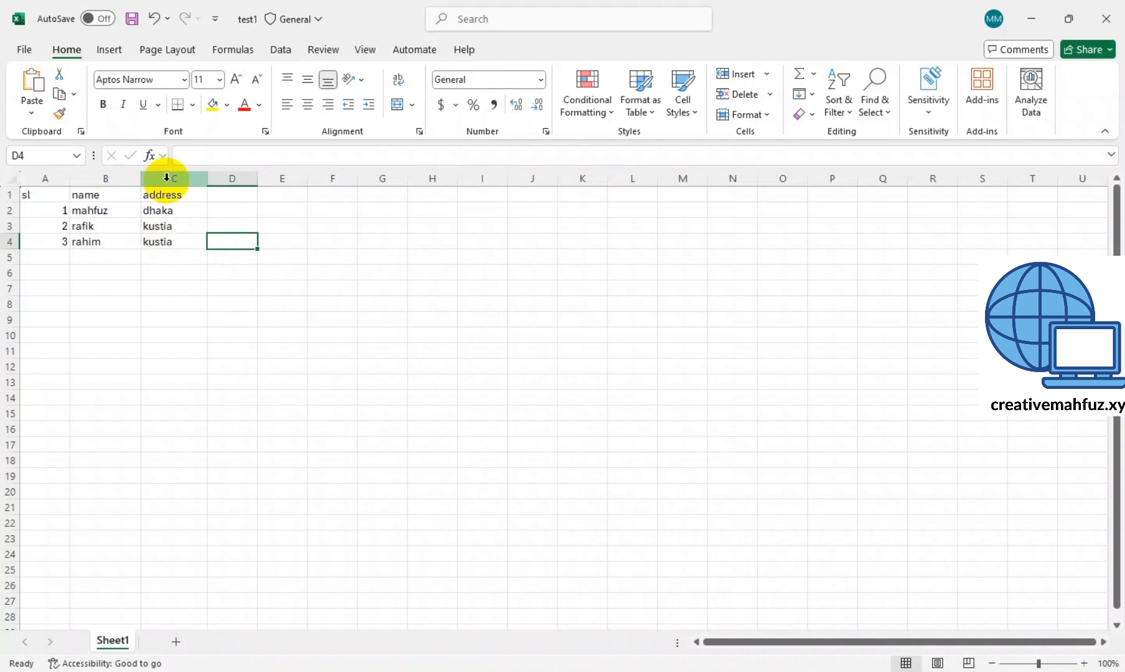
Close the test1 workbook and save its changes in the Documents folder
left_click(24, 49)
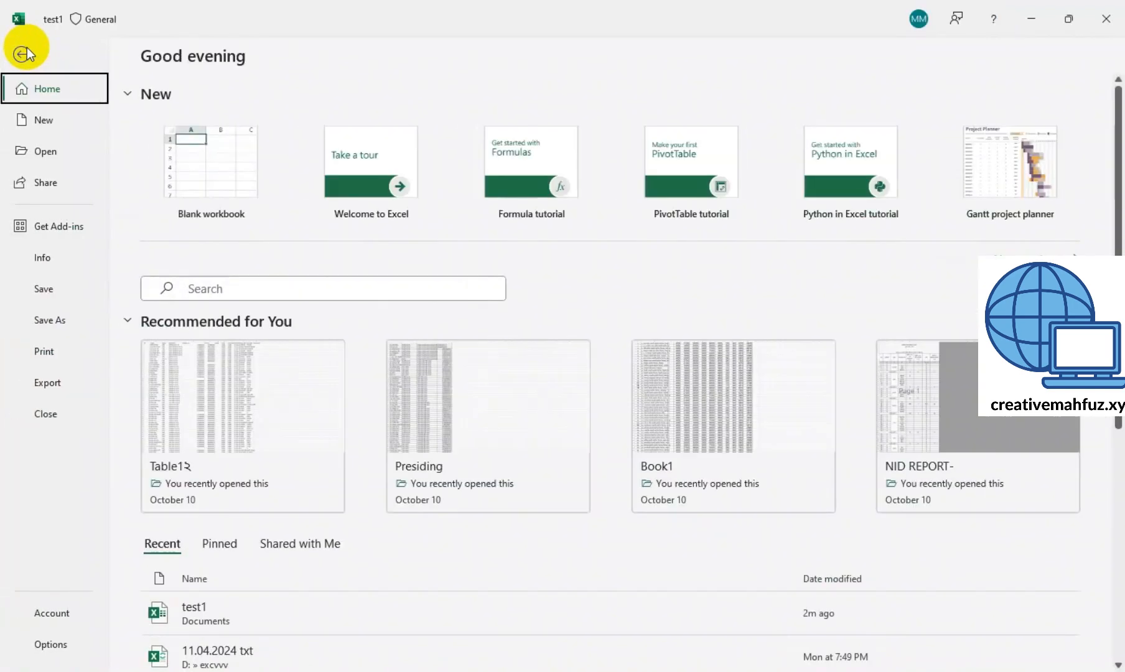
left_click(39, 415)
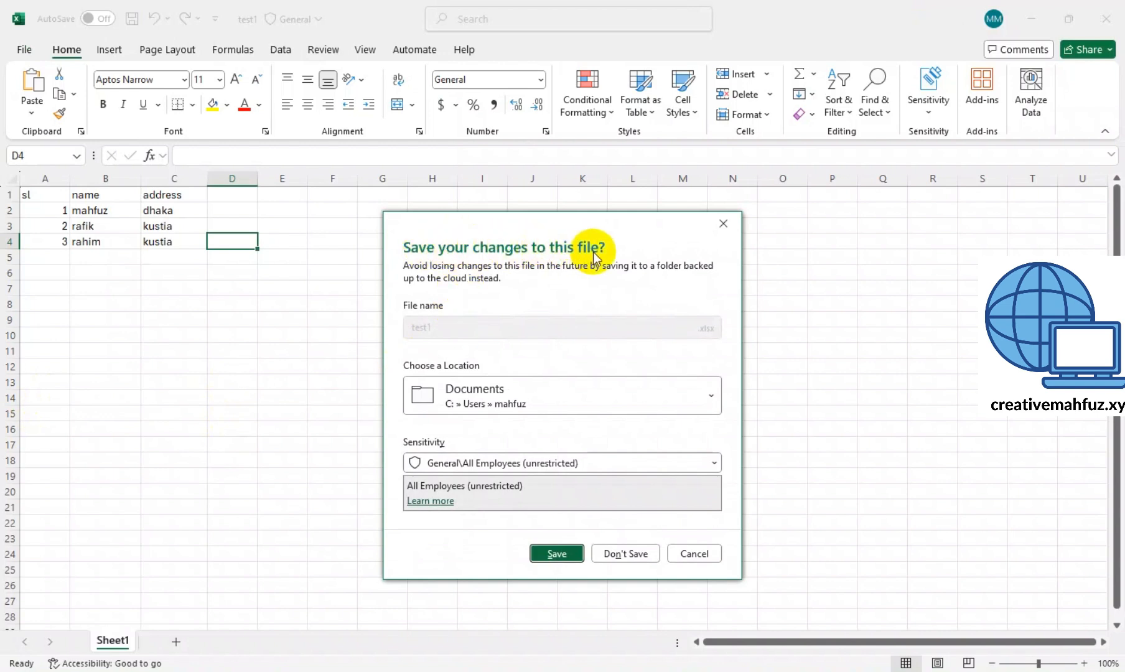
left_click(557, 553)
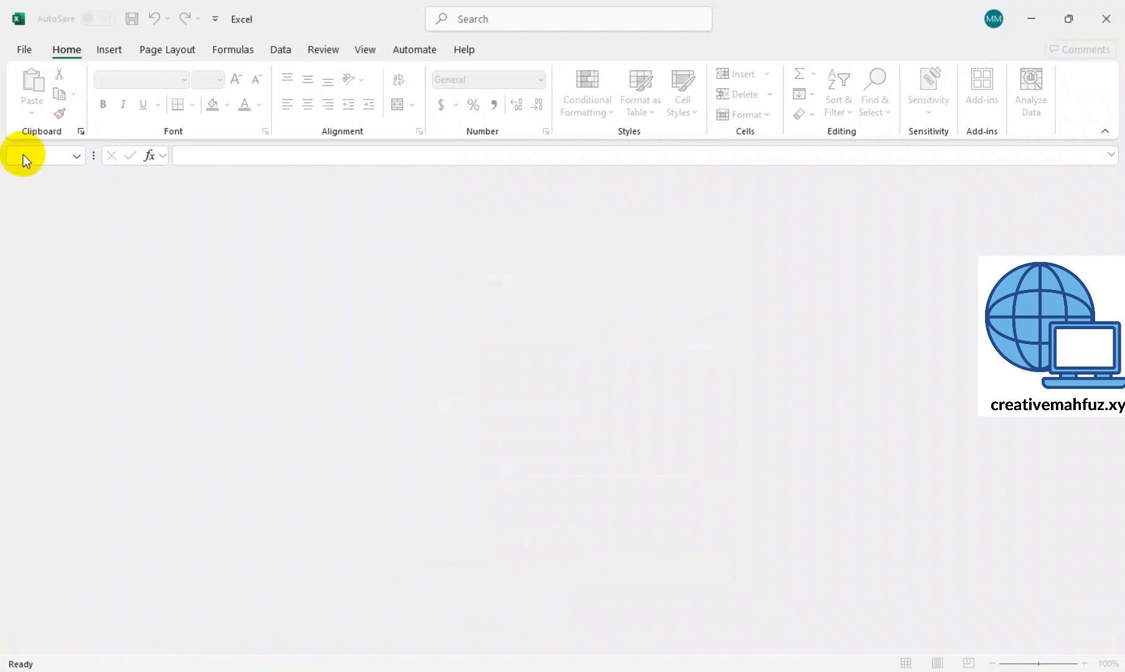
Browse to the Documents folder and reopen the test1 workbook
left_click(28, 47)
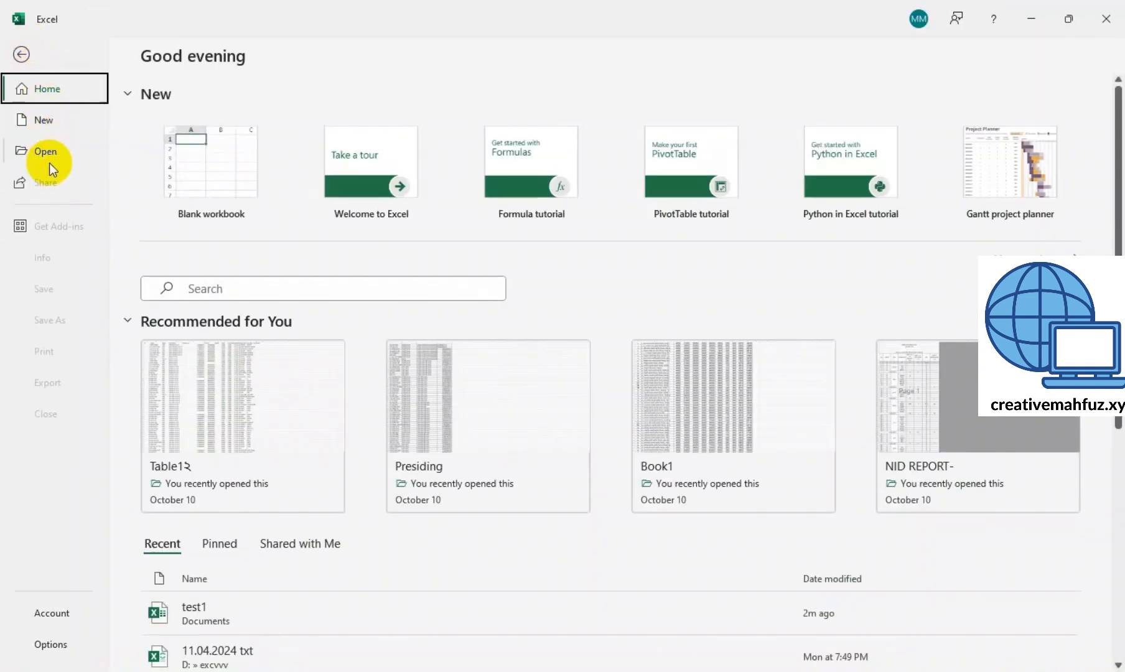
left_click(49, 151)
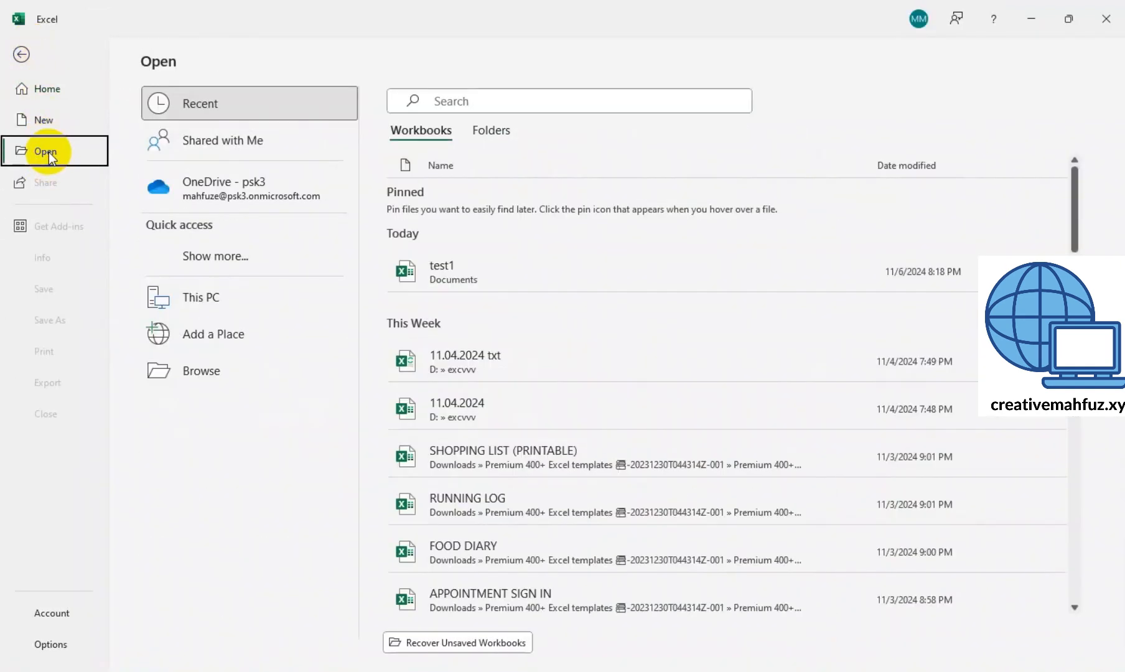
left_click(252, 377)
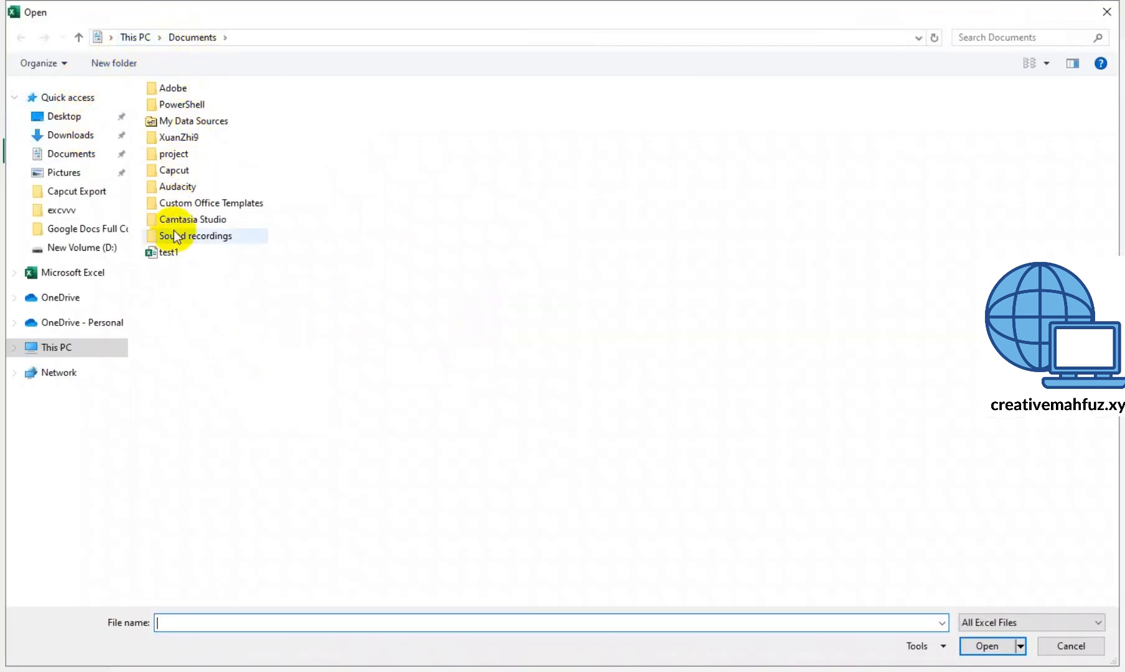
left_click(180, 255)
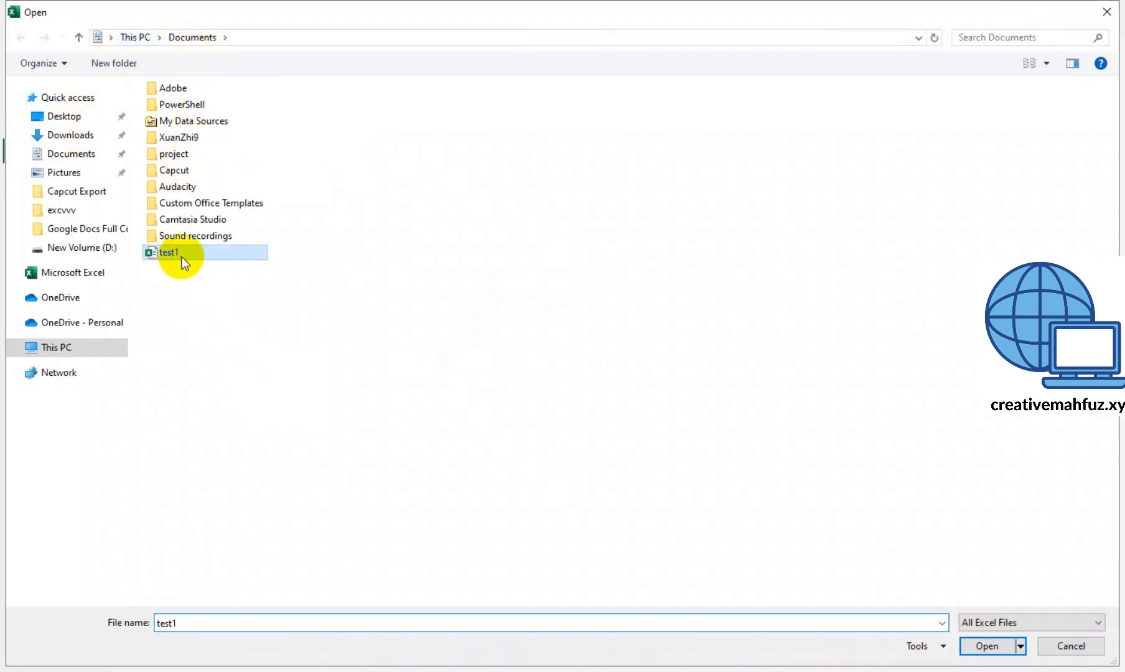
left_click(986, 644)
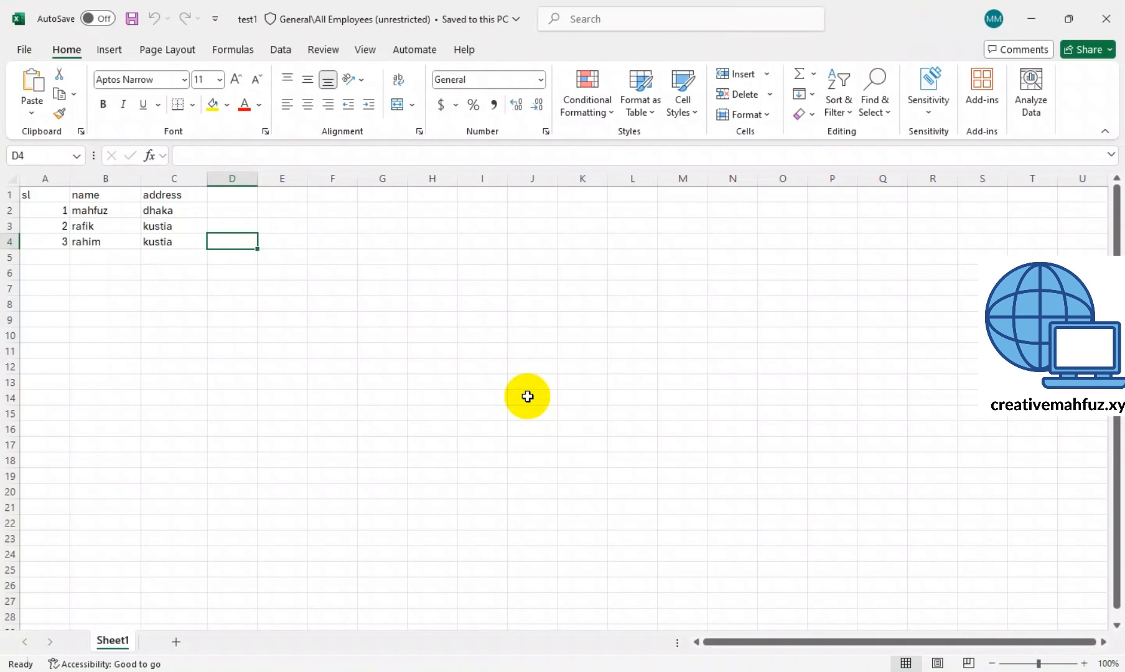